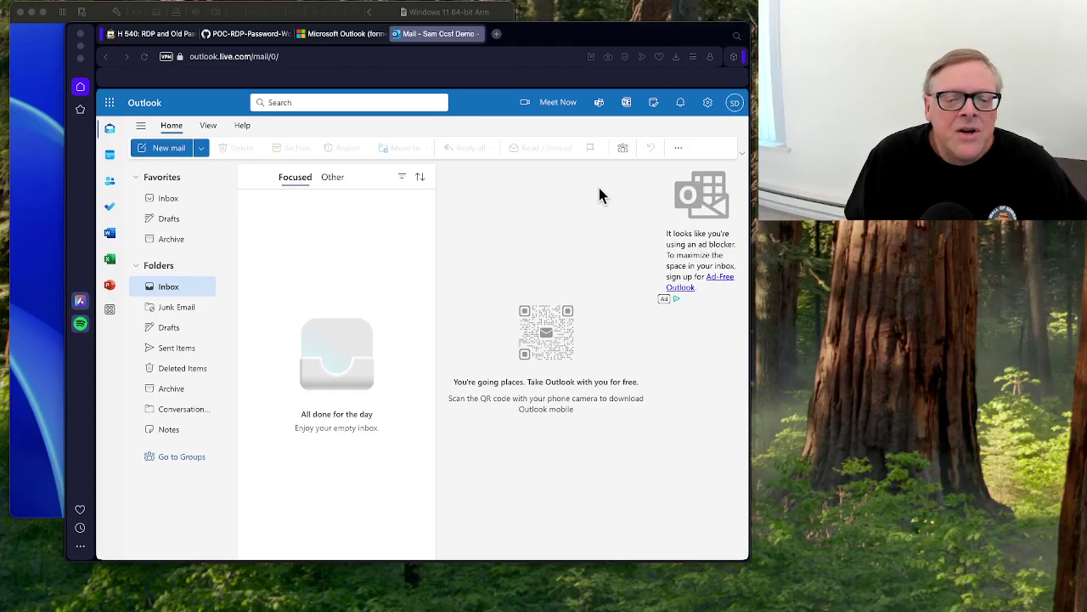
Check the signed-in Outlook.com account from the SD avatar, then bring the Windows 11 VM forward.
{"action": "left_click", "coordinate": [437, 37]}
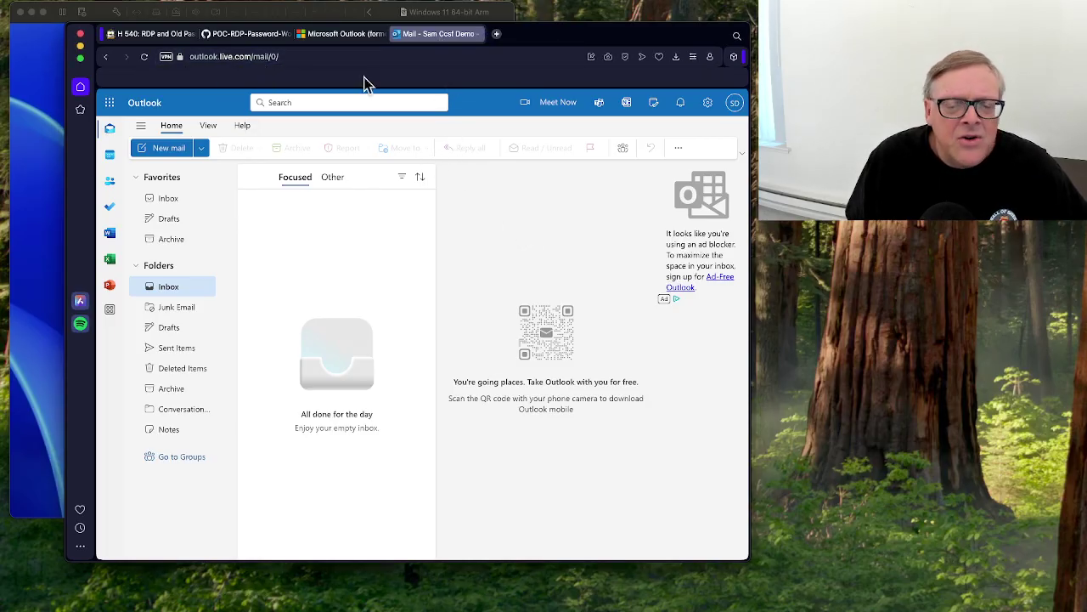
{"action": "left_click", "coordinate": [735, 103]}
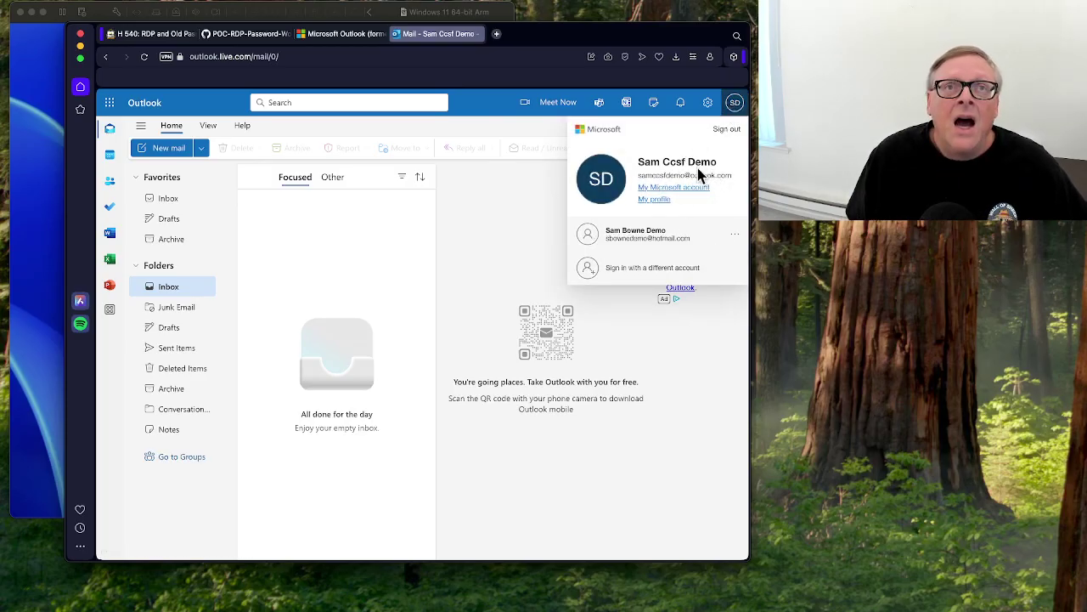
{"action": "left_click", "coordinate": [36, 151]}
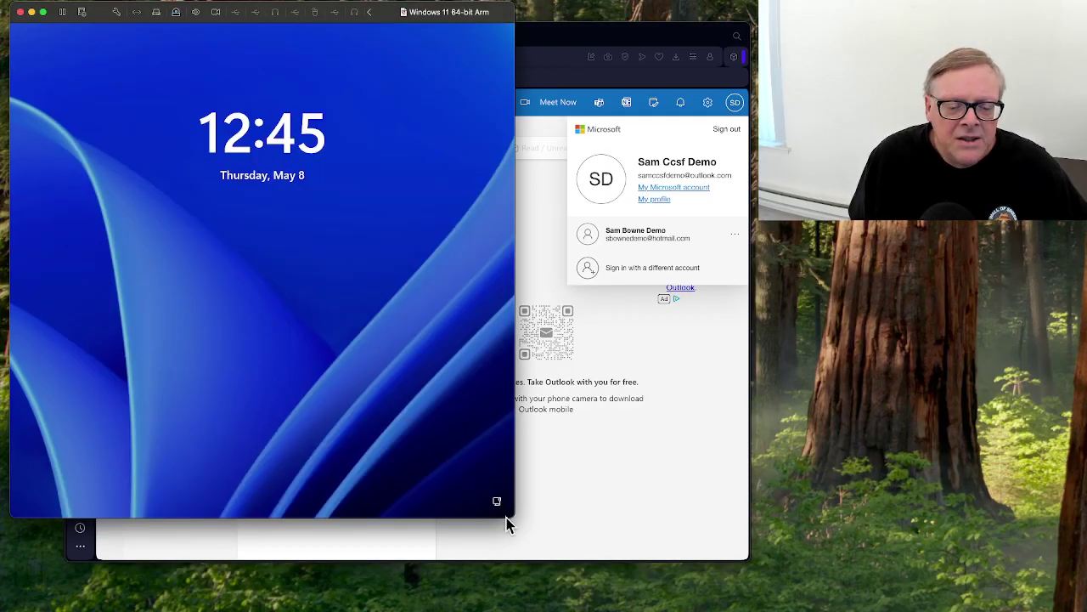
Enlarge the VM window and sign in to Windows 11 with the PIN.
{"action": "left_click_drag", "start_coordinate": [507, 515], "coordinate": [575, 544]}
{"action": "left_click", "coordinate": [352, 266]}
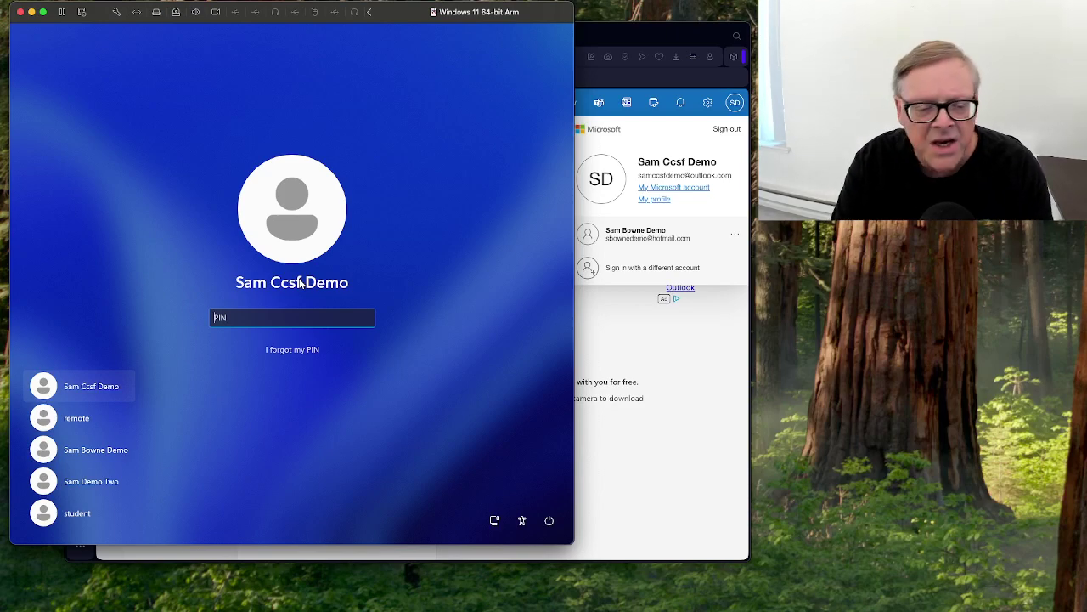
{"action": "type", "text": "12"}
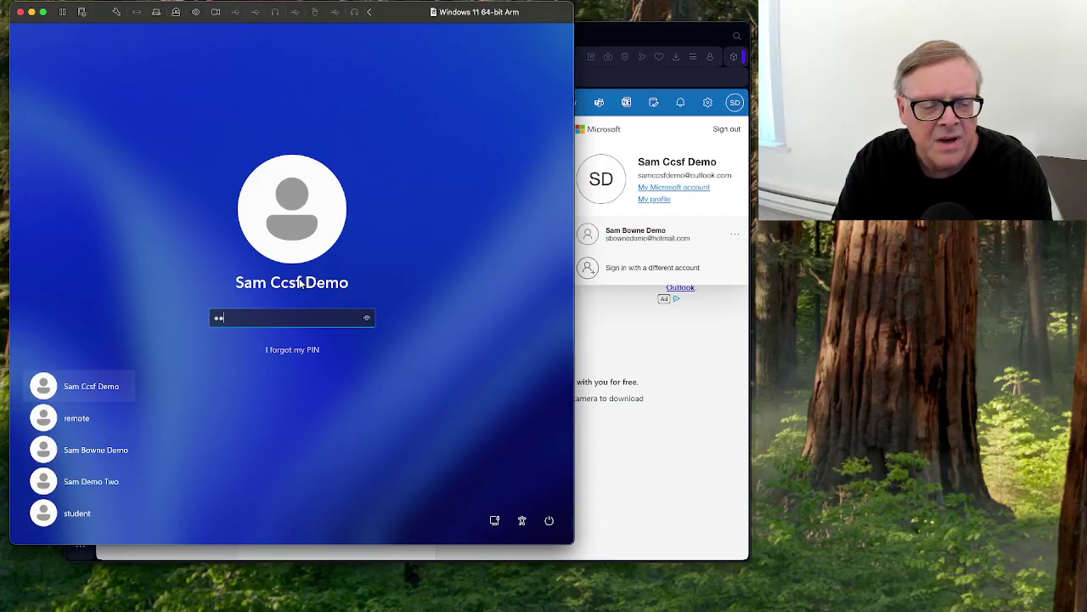
{"action": "type", "text": "34"}
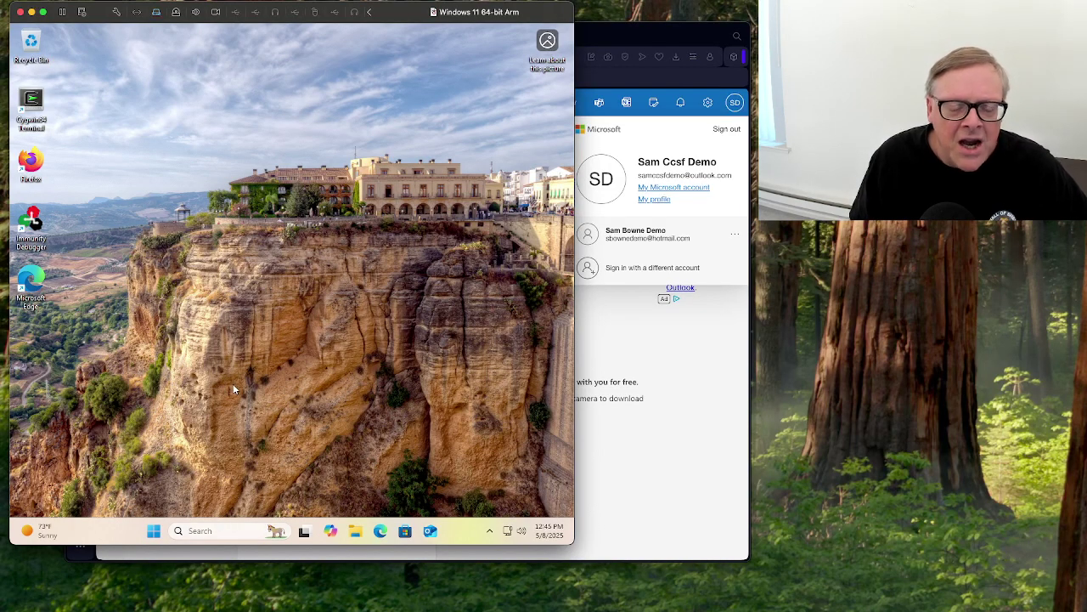
Sign out of the Windows session from the Start quick menu and return to Outlook.
{"action": "right_click", "coordinate": [154, 531]}
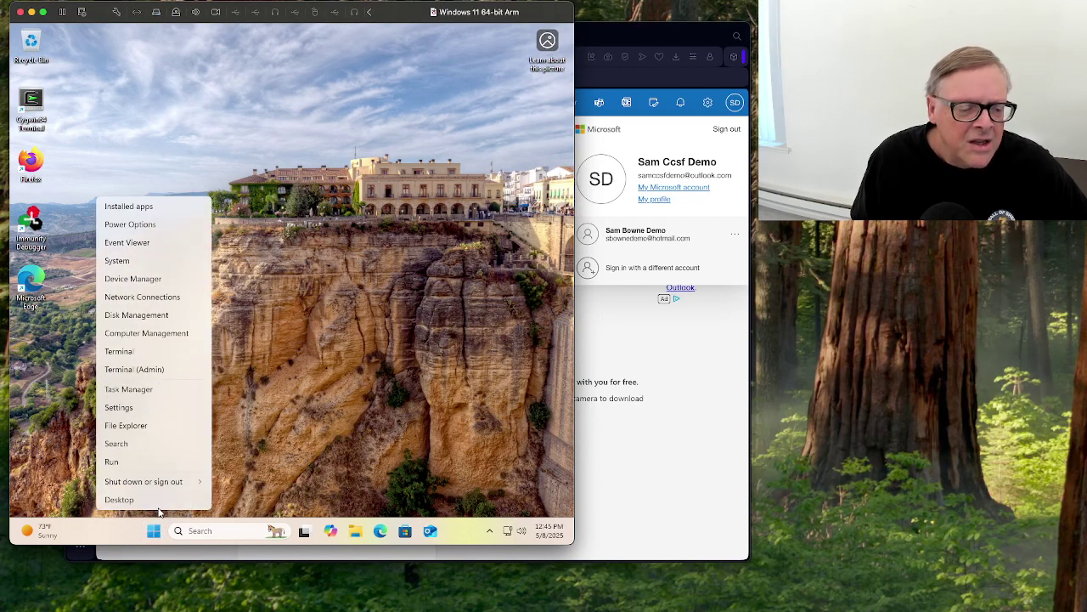
{"action": "mouse_move", "coordinate": [156, 490]}
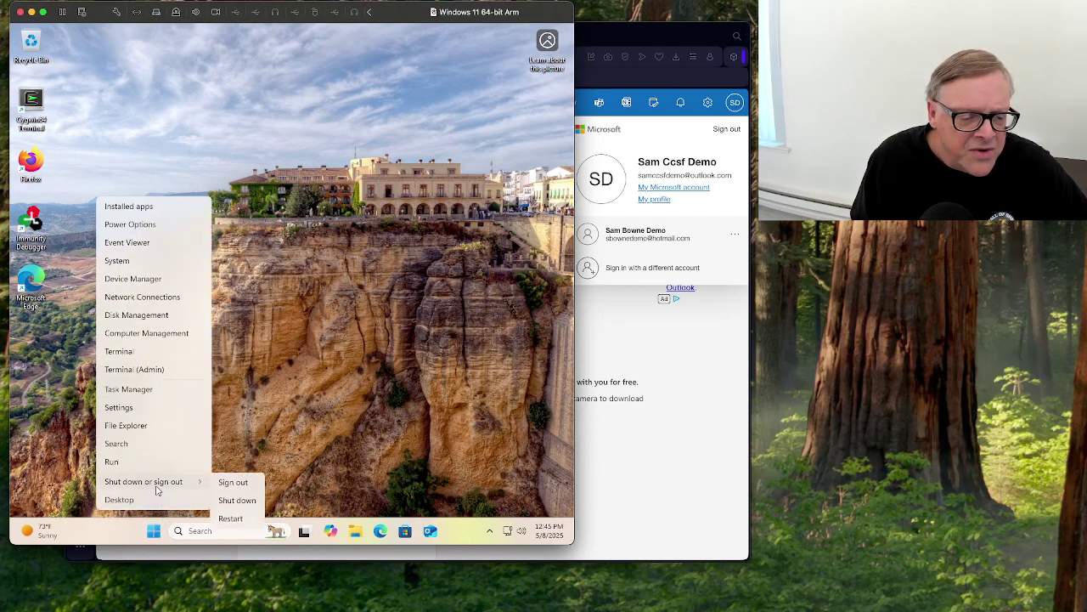
{"action": "left_click", "coordinate": [240, 490]}
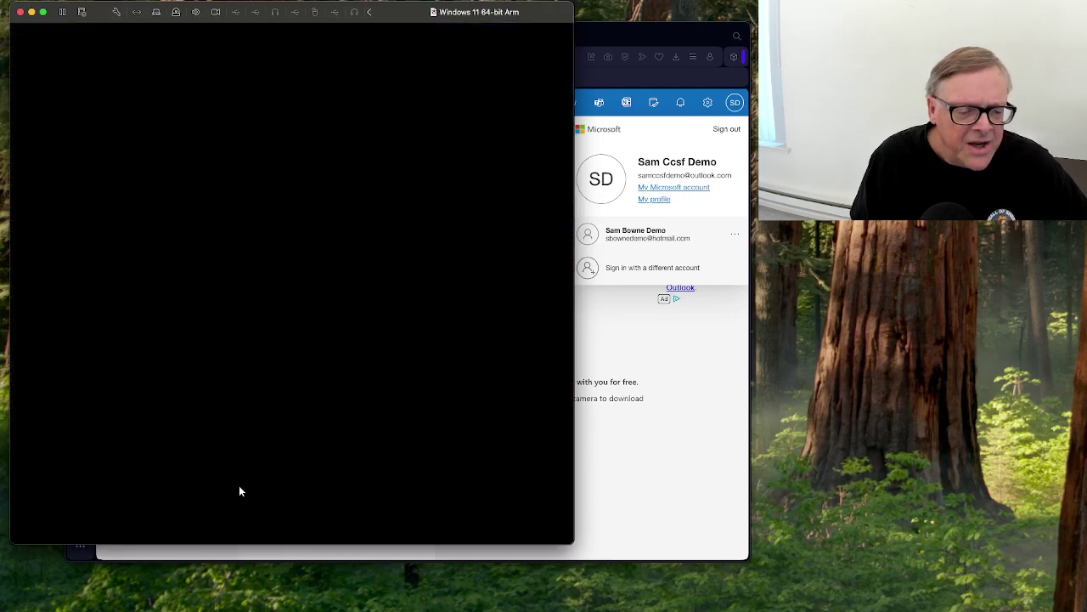
{"action": "left_click", "coordinate": [622, 433]}
Open the Microsoft account management pages and dismiss the security action prompt.
{"action": "left_click", "coordinate": [736, 103]}
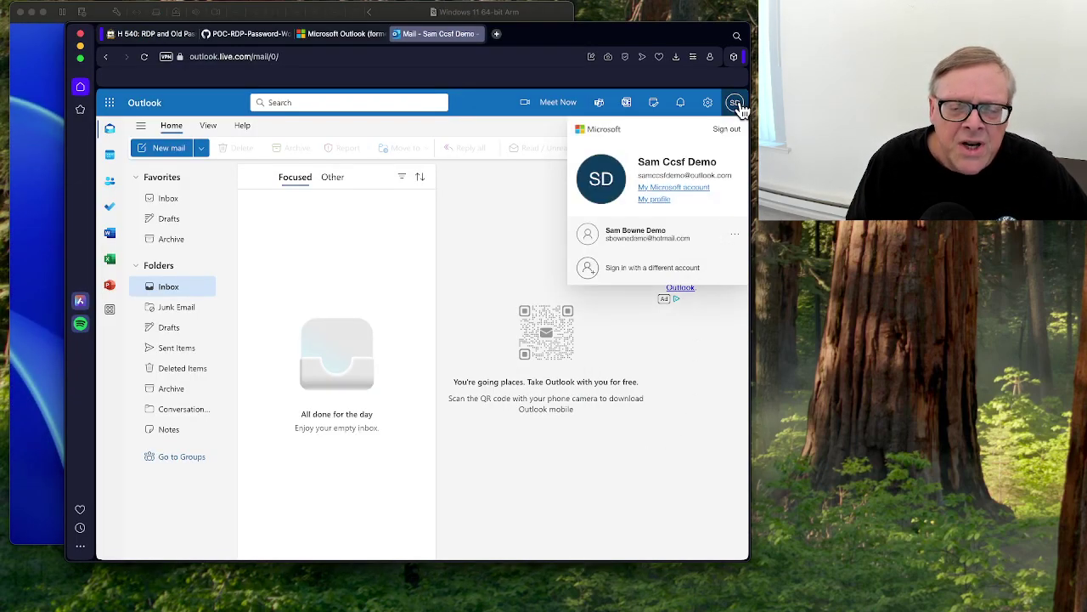
{"action": "left_click", "coordinate": [686, 188]}
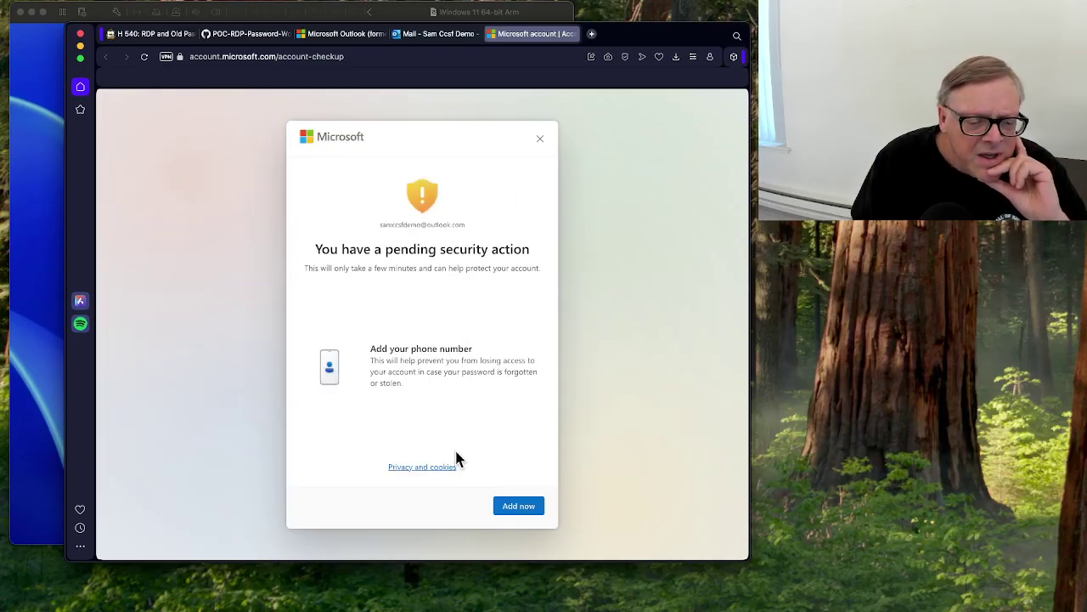
{"action": "left_click", "coordinate": [540, 140]}
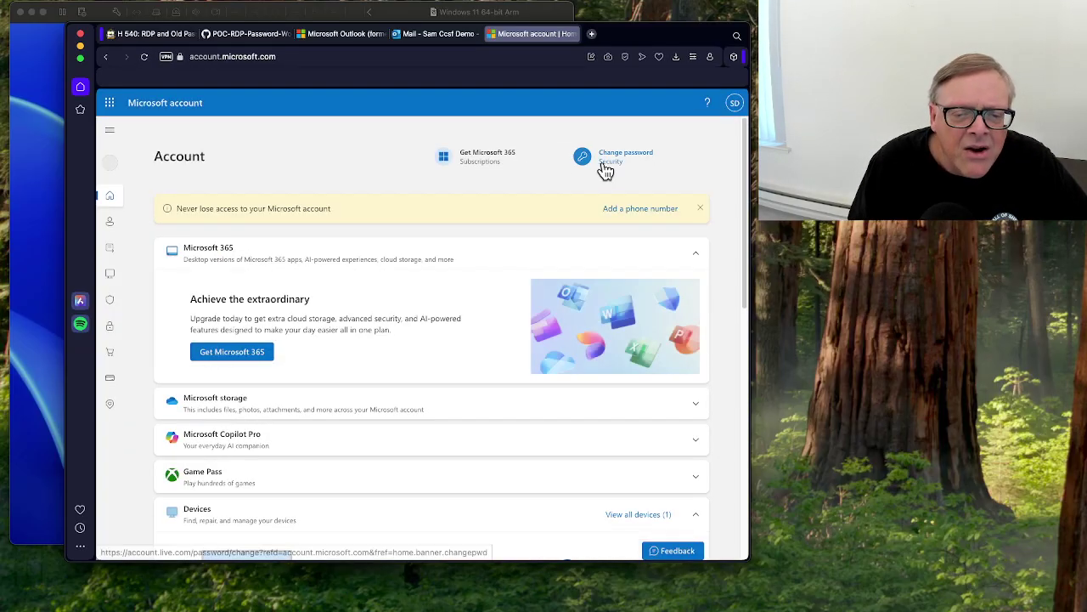
Enter the current password and a new password twice in the change form, then save.
{"action": "left_click", "coordinate": [621, 161]}
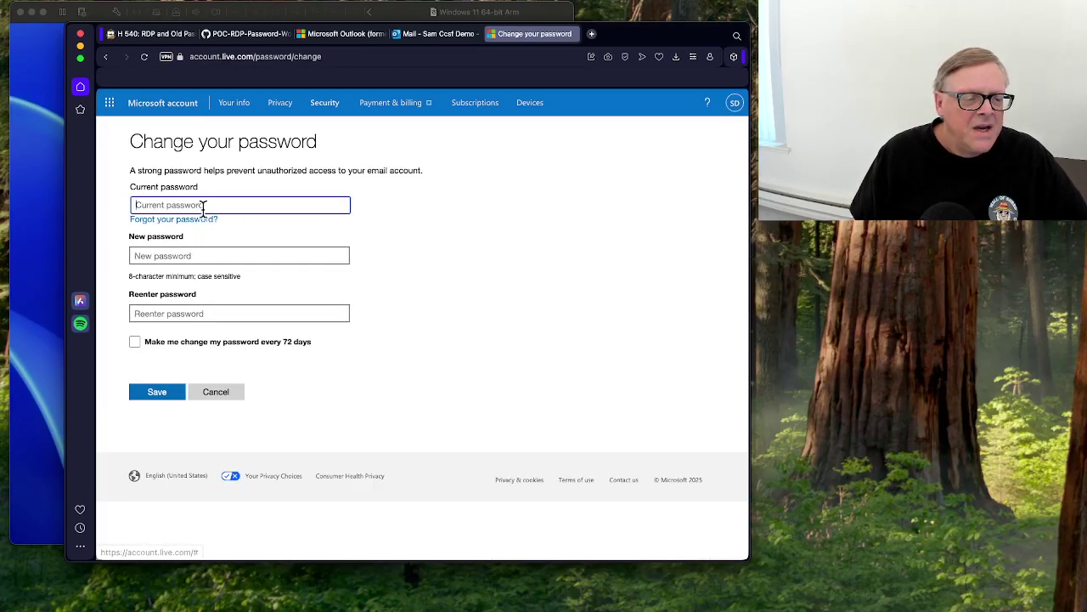
{"action": "type", "text": "••"}
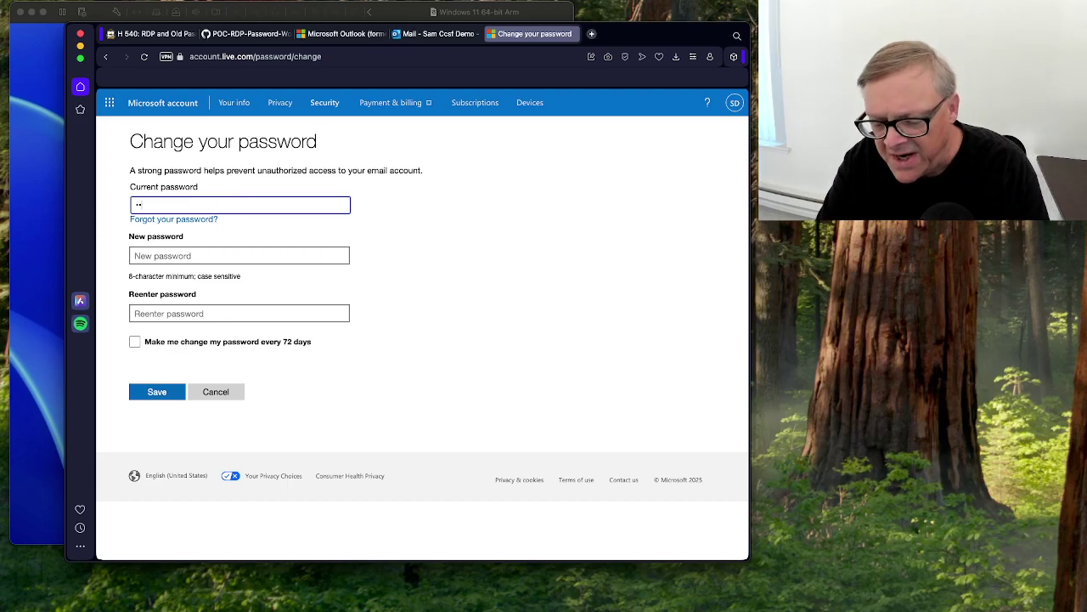
{"action": "type", "text": "•••"}
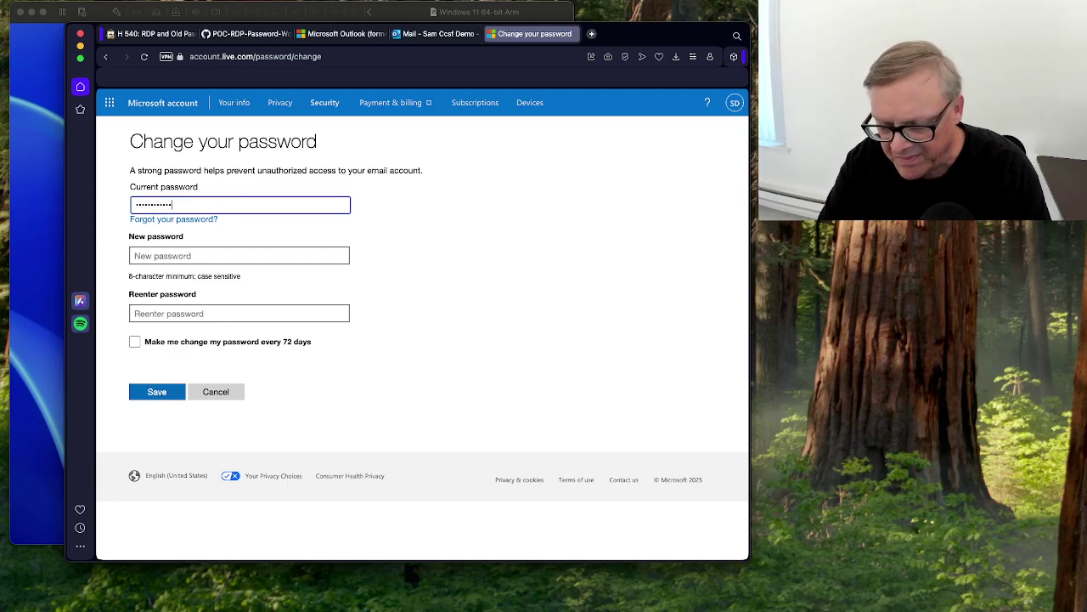
{"action": "left_click", "coordinate": [226, 255]}
{"action": "type", "text": "•"}
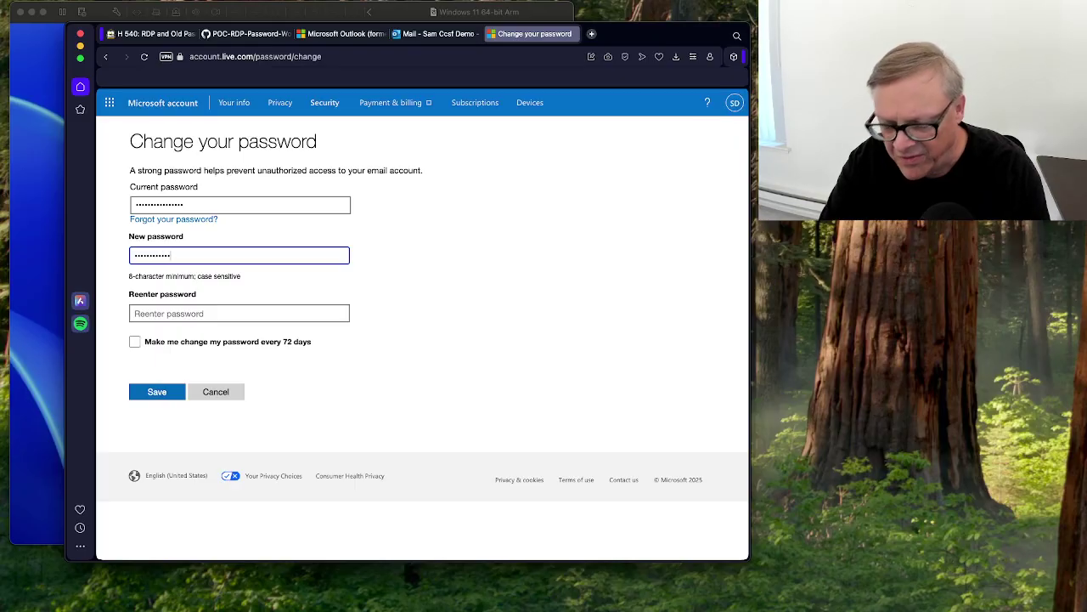
{"action": "left_click", "coordinate": [184, 315]}
{"action": "type", "text": "•"}
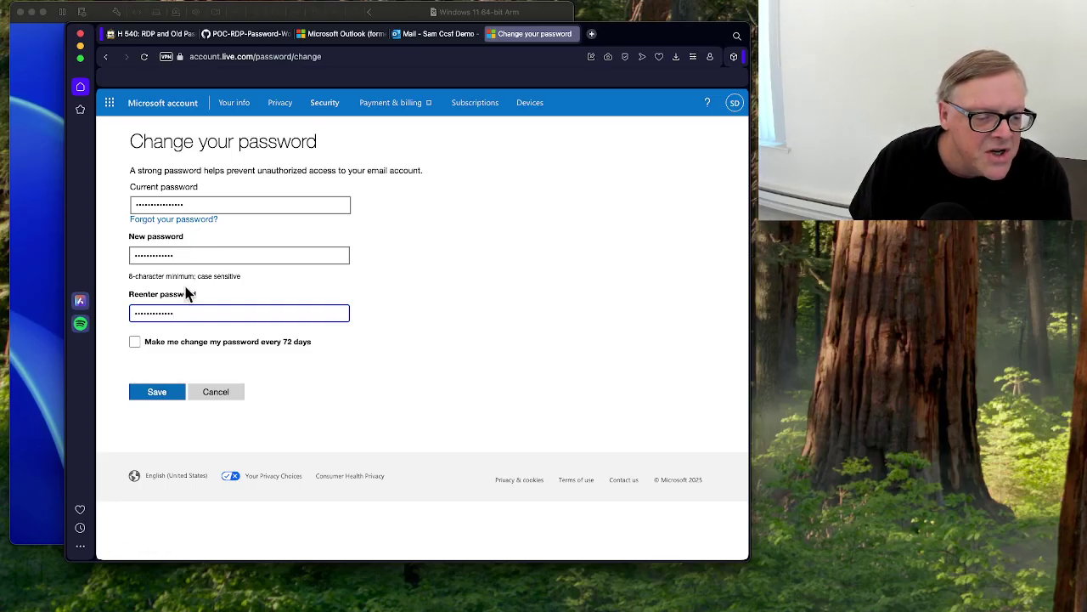
{"action": "left_click", "coordinate": [159, 396]}
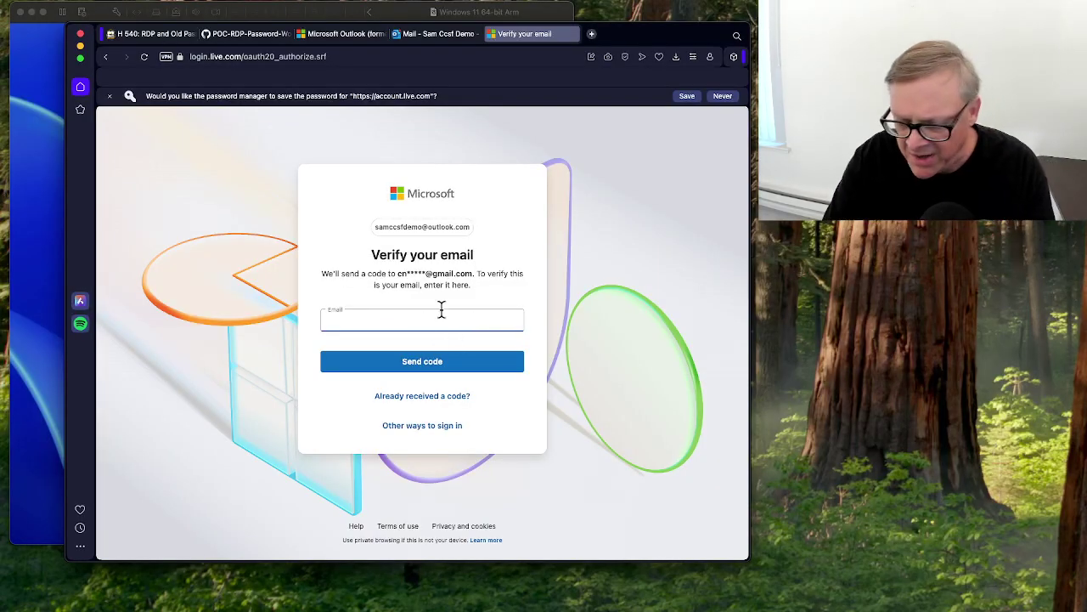
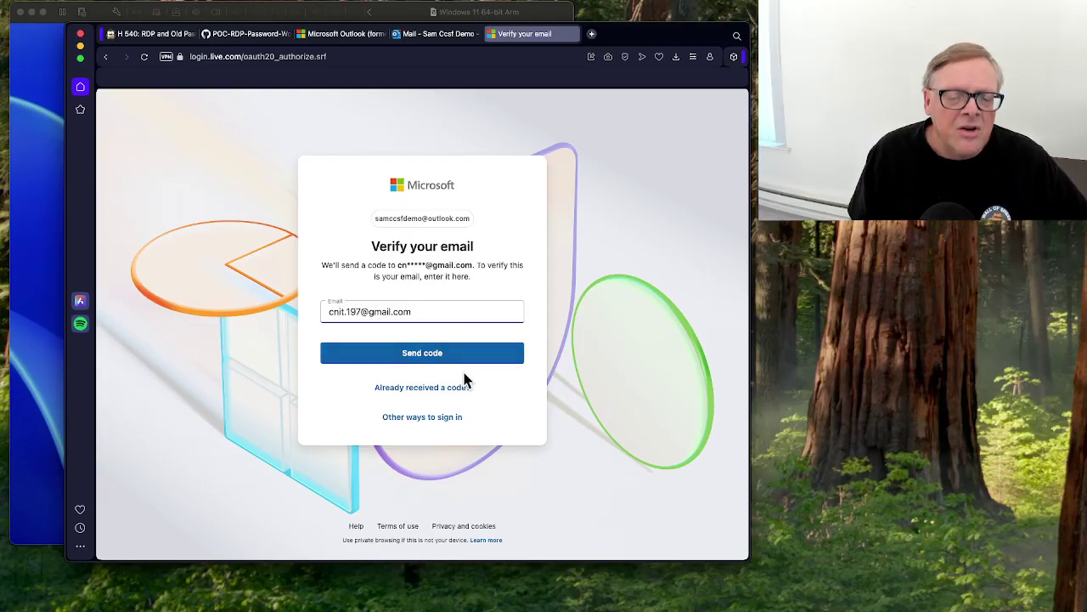
Send a verification code to the recovery e-mail address and paste the six-digit code.
{"action": "left_click", "coordinate": [439, 357]}
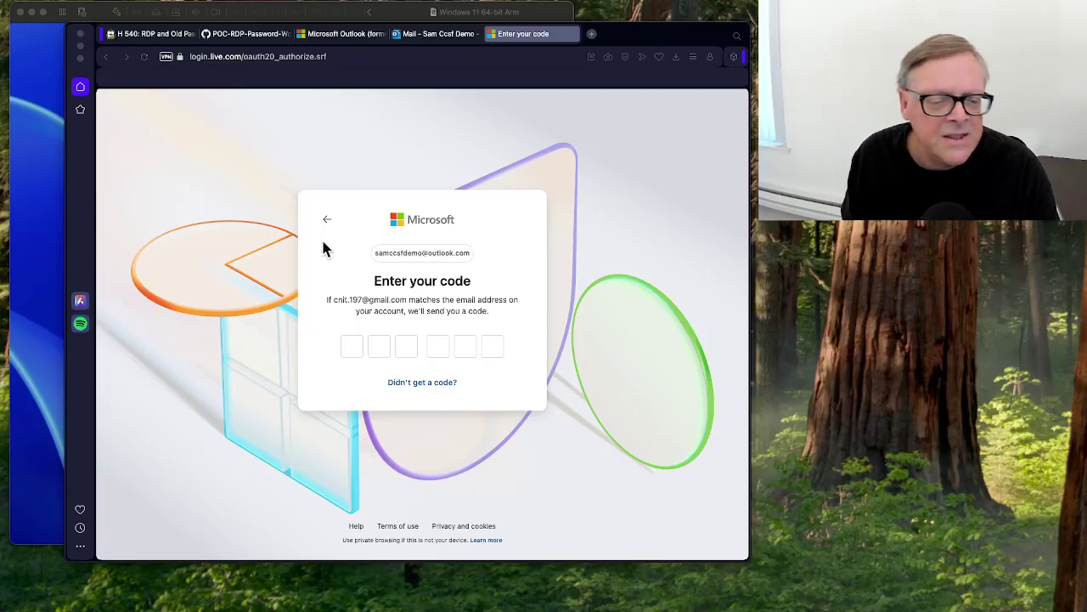
{"action": "left_click", "coordinate": [355, 346]}
{"action": "key", "text": "super+v"}
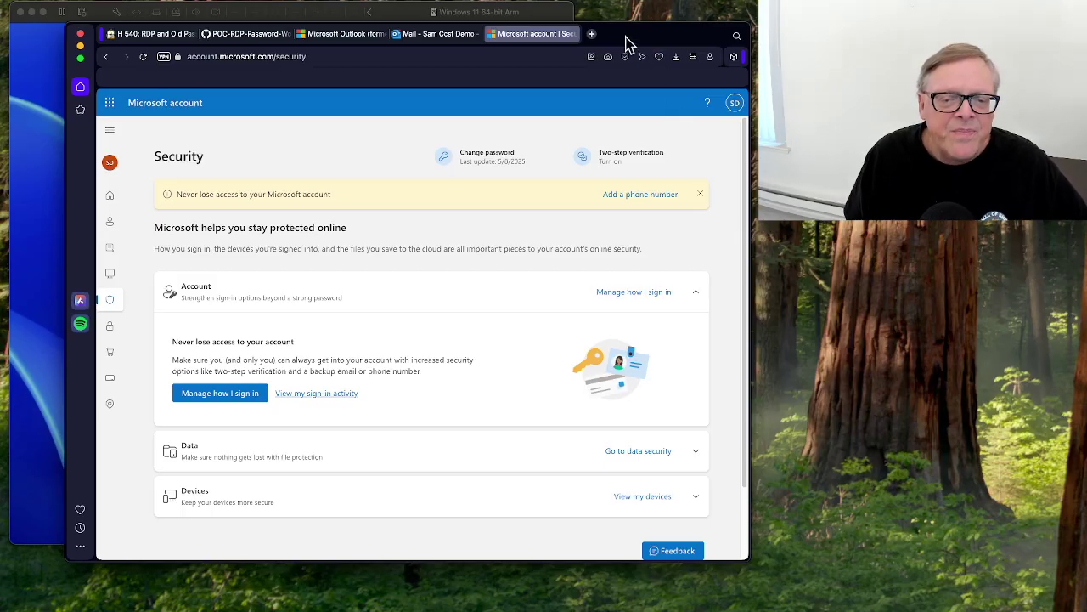
Arrange the windows, try connecting to saved PC 172.16.71.130, and cancel the credential prompt.
{"action": "left_click_drag", "start_coordinate": [626, 41], "coordinate": [1086, 170]}
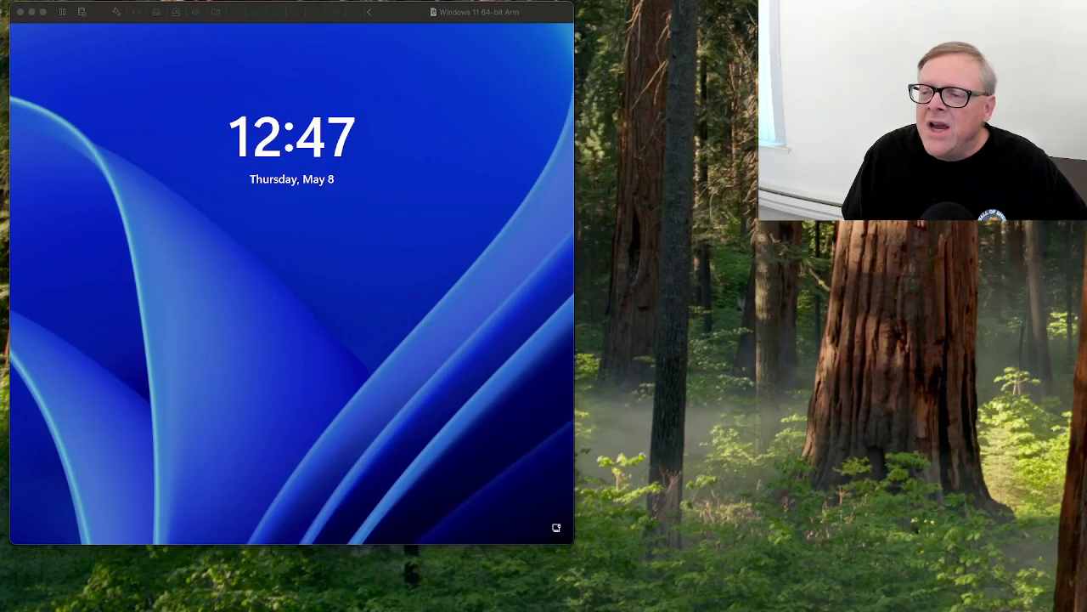
{"action": "left_click_drag", "start_coordinate": [1036, 98], "coordinate": [529, 108]}
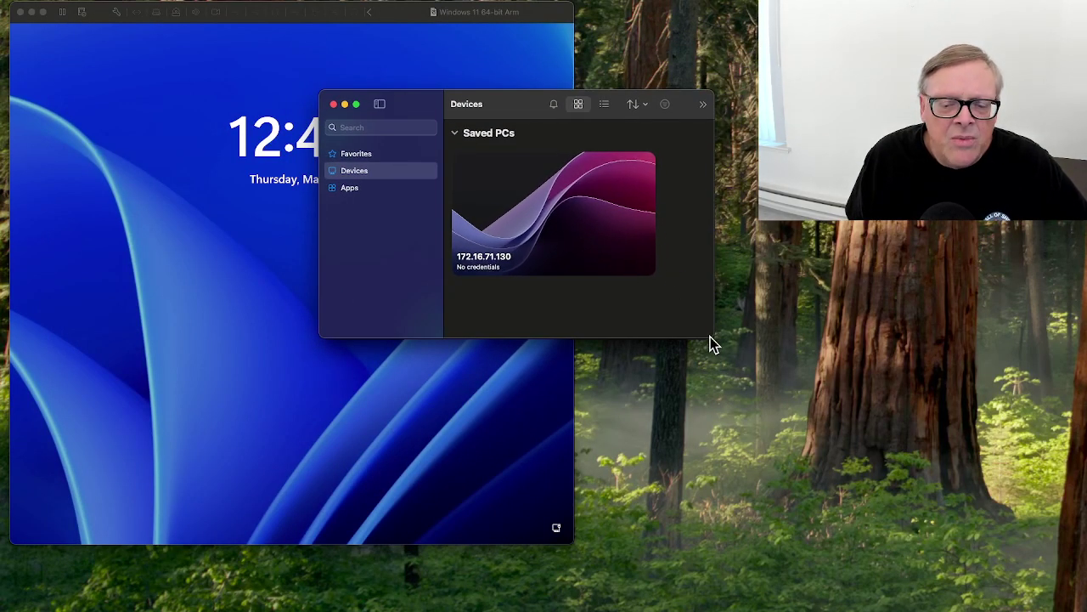
{"action": "left_click_drag", "start_coordinate": [717, 342], "coordinate": [811, 415]}
{"action": "left_click_drag", "start_coordinate": [570, 102], "coordinate": [747, 152]}
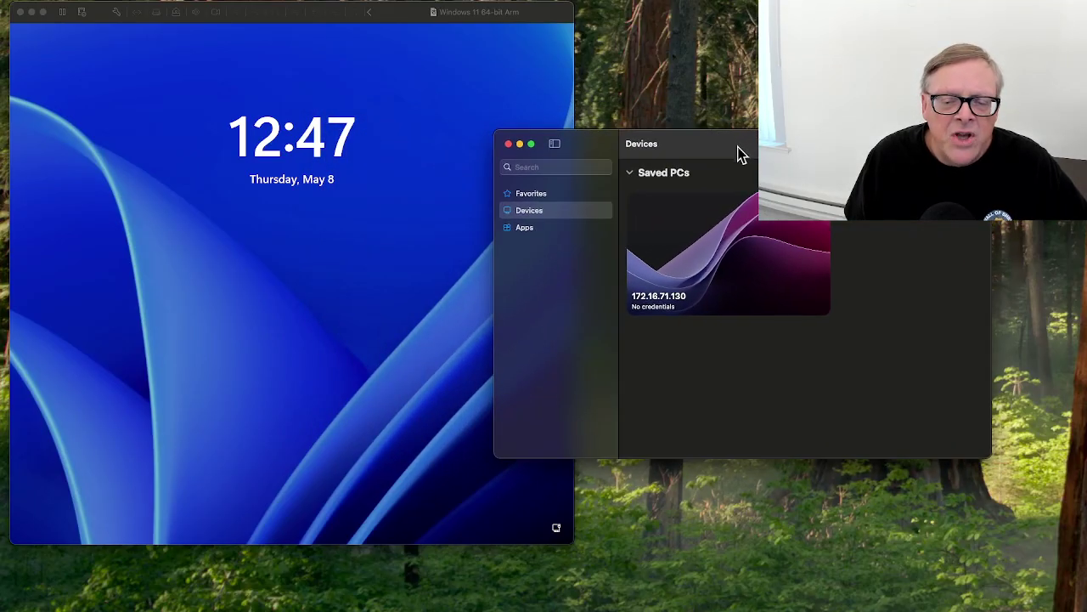
{"action": "double_click", "coordinate": [676, 272]}
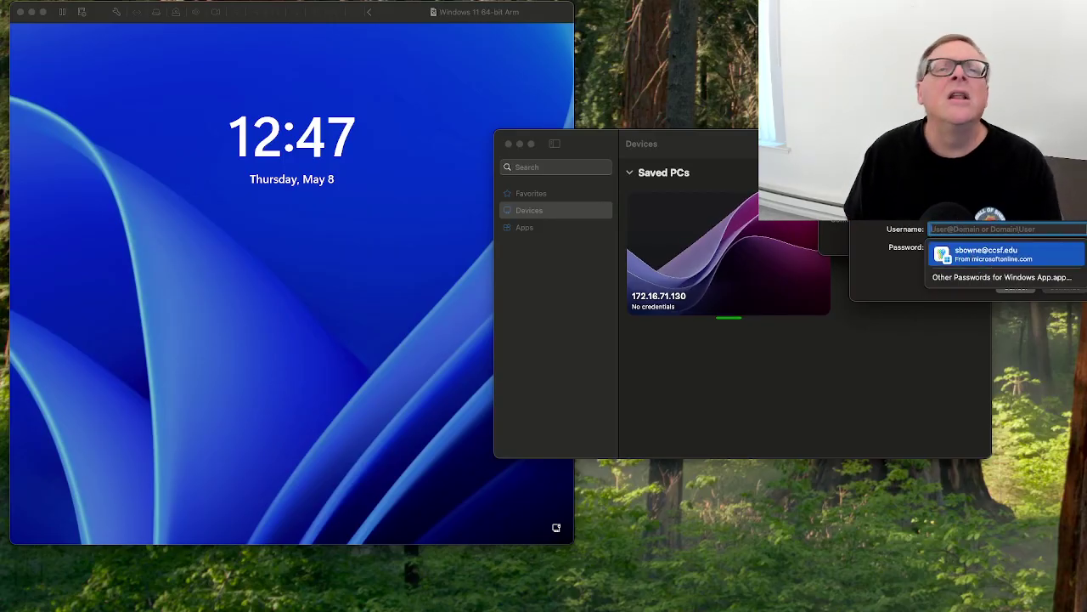
{"action": "key", "text": "Escape"}
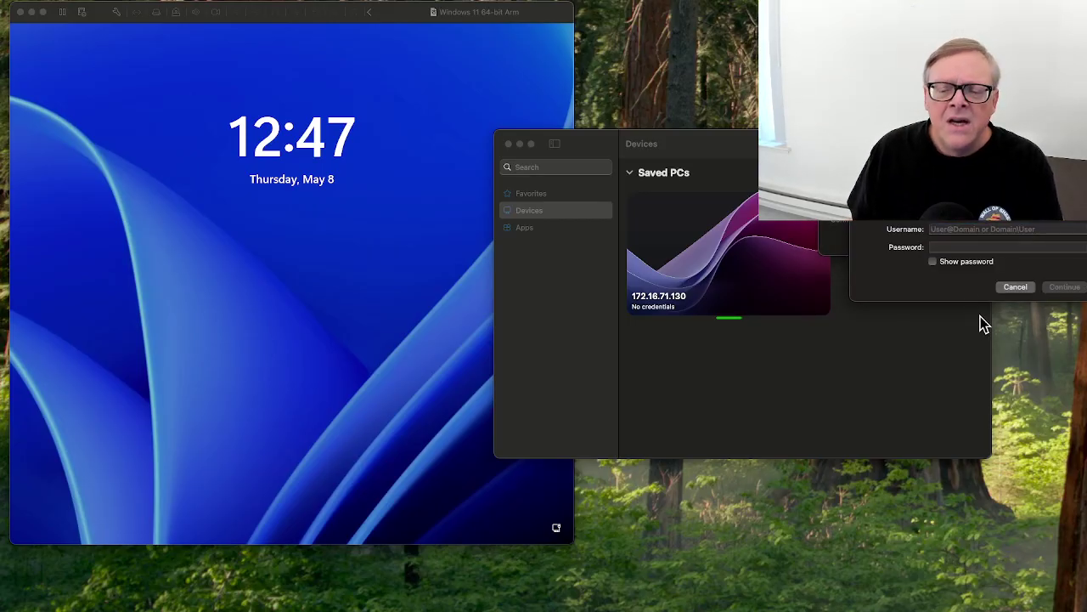
{"action": "left_click", "coordinate": [1015, 287]}
Retry the 172.16.71.130 connection, dismiss the credential prompt again, and close Windows App.
{"action": "left_click_drag", "start_coordinate": [753, 151], "coordinate": [466, 277]}
{"action": "double_click", "coordinate": [372, 366]}
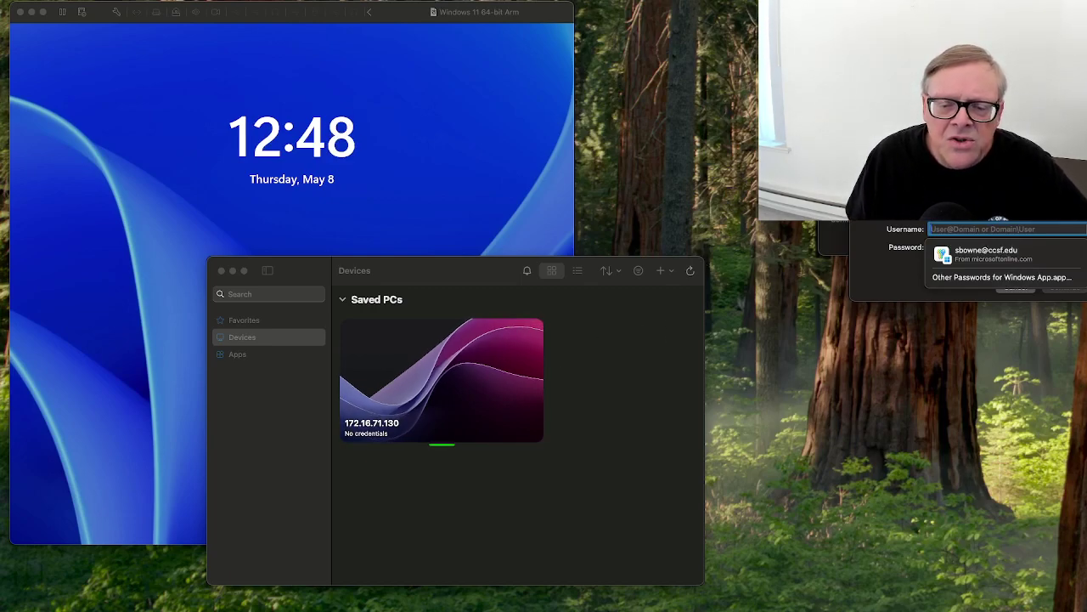
{"action": "key", "text": "Escape"}
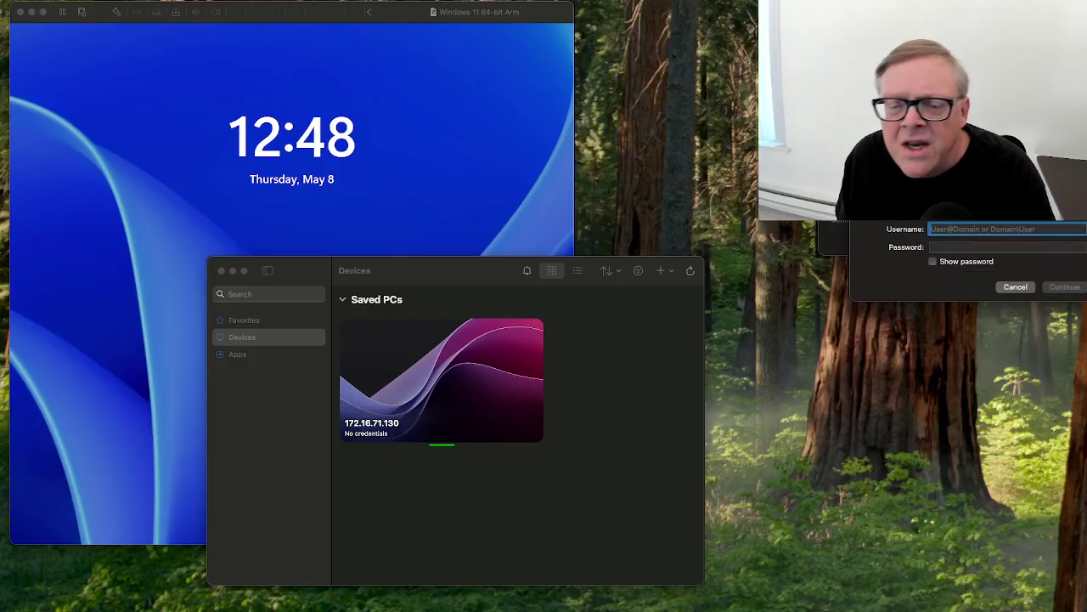
{"action": "key", "text": "Escape"}
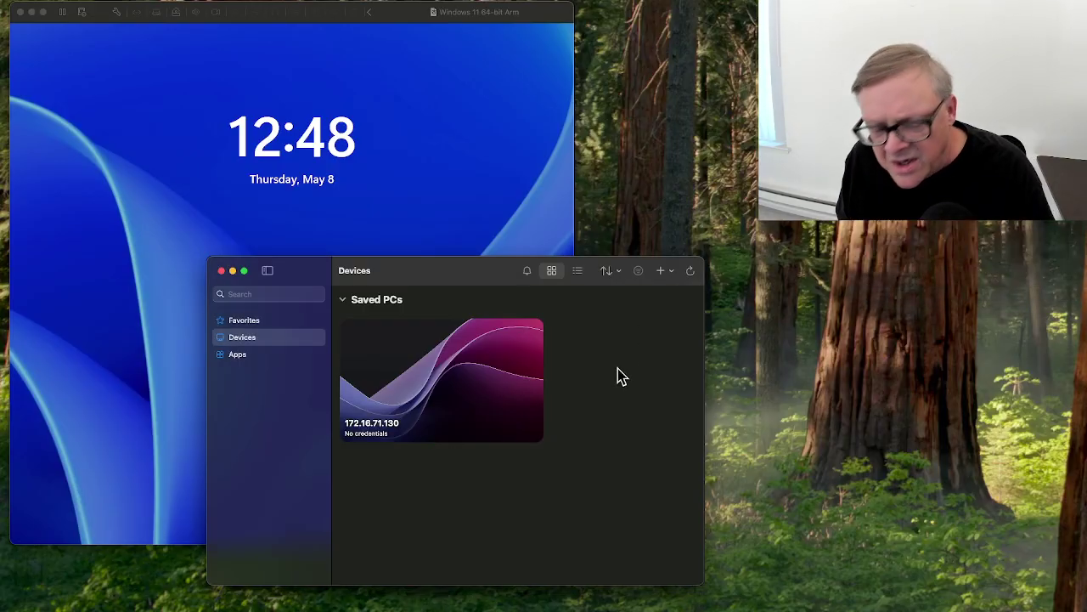
{"action": "key", "text": "super+w"}
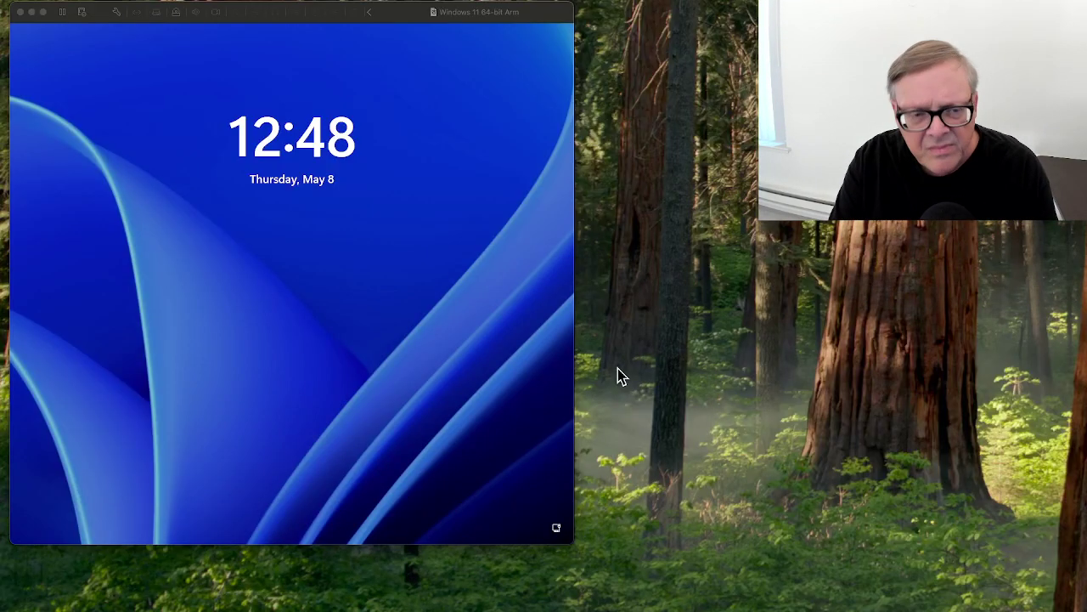
Relaunch Windows App via Spotlight and start connecting to saved PC 172.16.71.130.
{"action": "key", "text": "super+space"}
{"action": "type", "text": "win"}
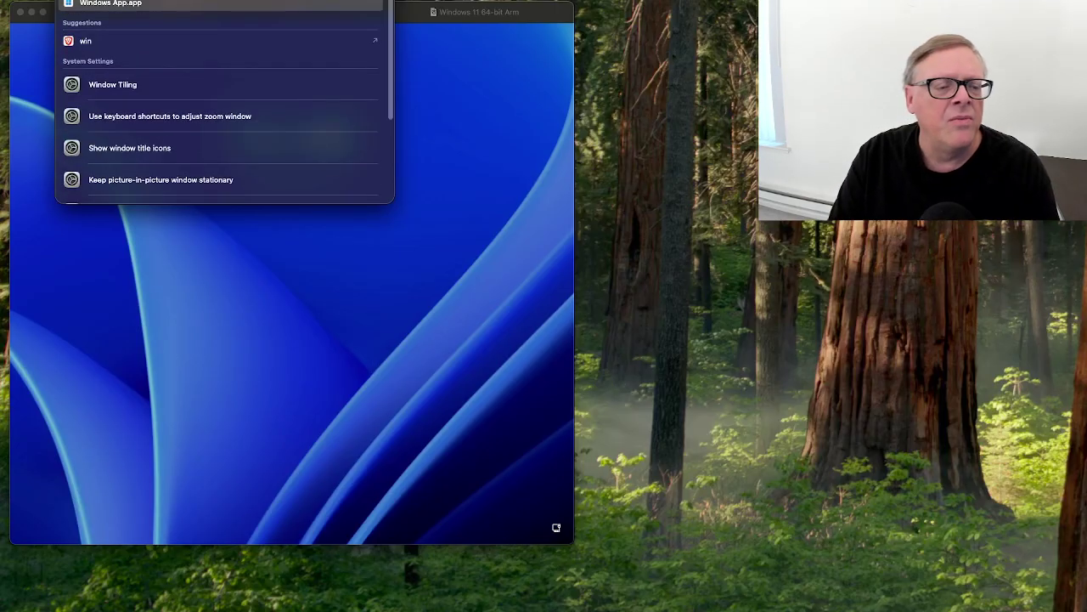
{"action": "key", "text": "Return"}
{"action": "left_click_drag", "start_coordinate": [448, 274], "coordinate": [357, 232]}
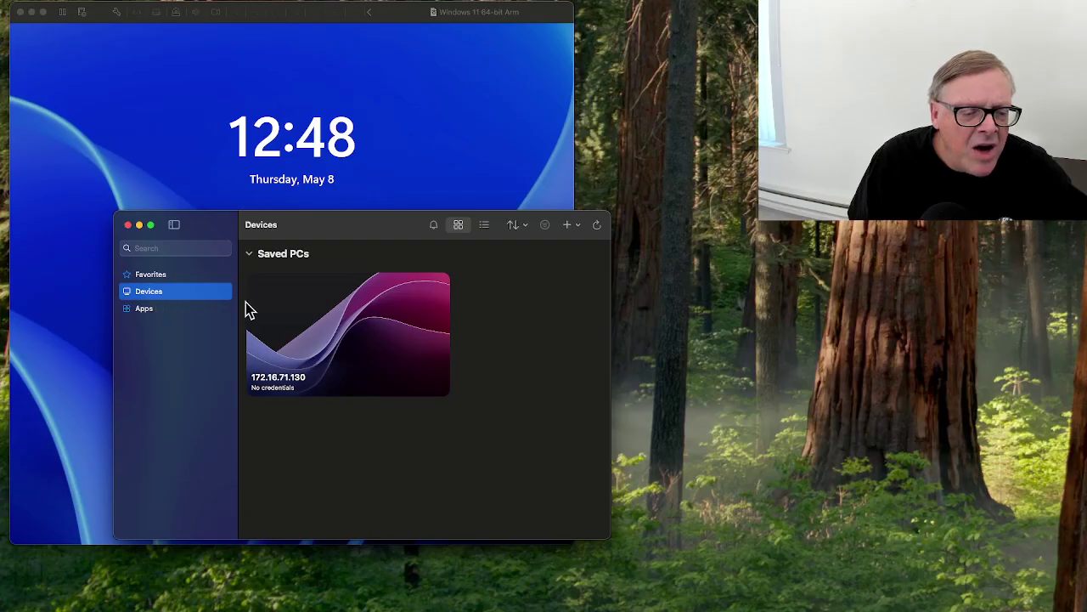
{"action": "double_click", "coordinate": [300, 311]}
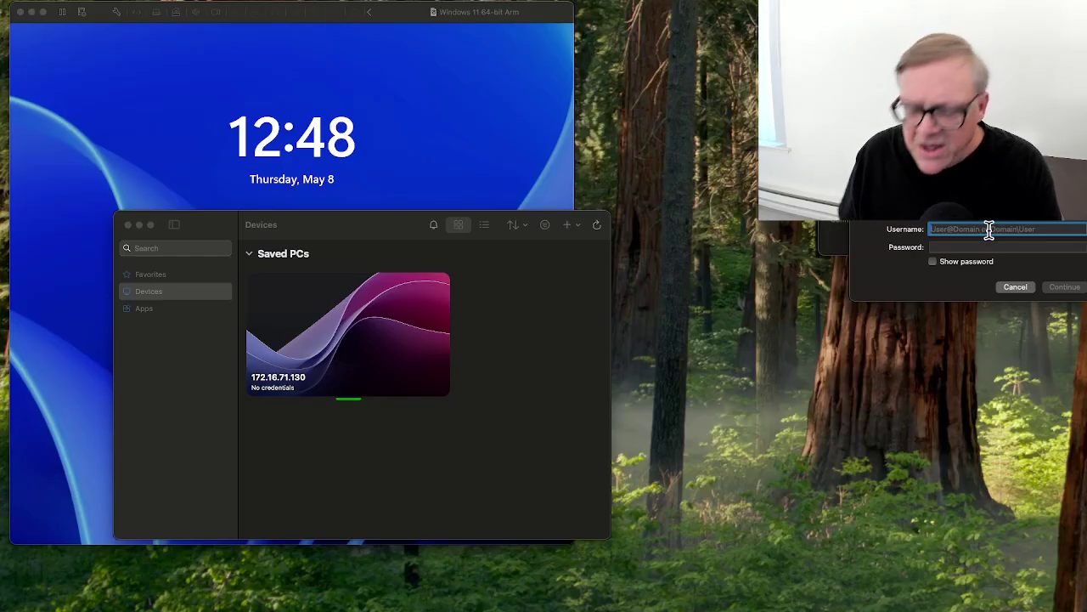
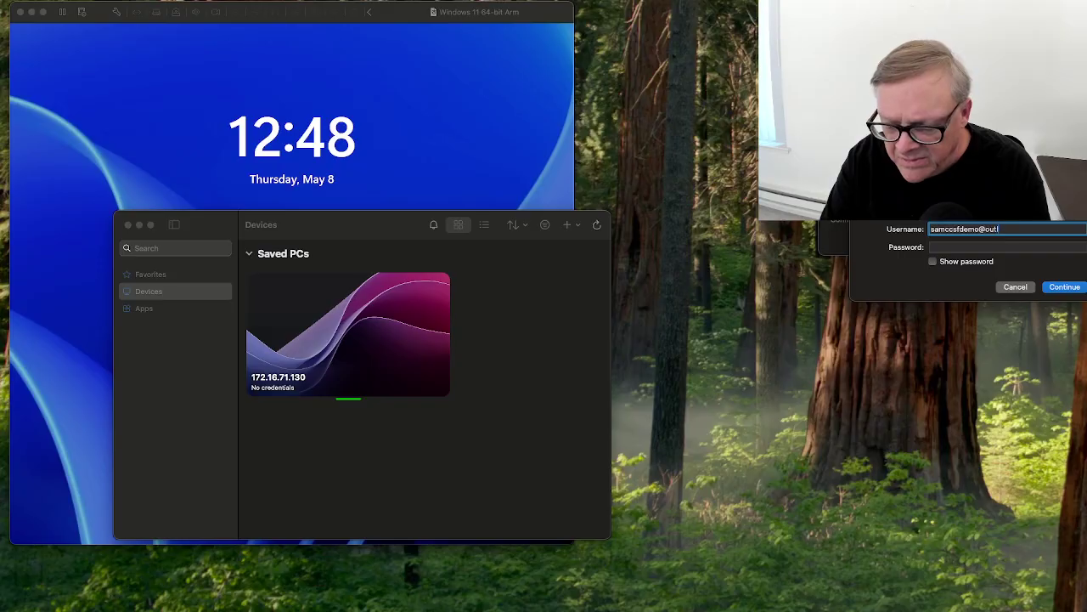
Enter the Microsoft account username and password, submit, and re-enter the password.
{"action": "key", "text": "Tab"}
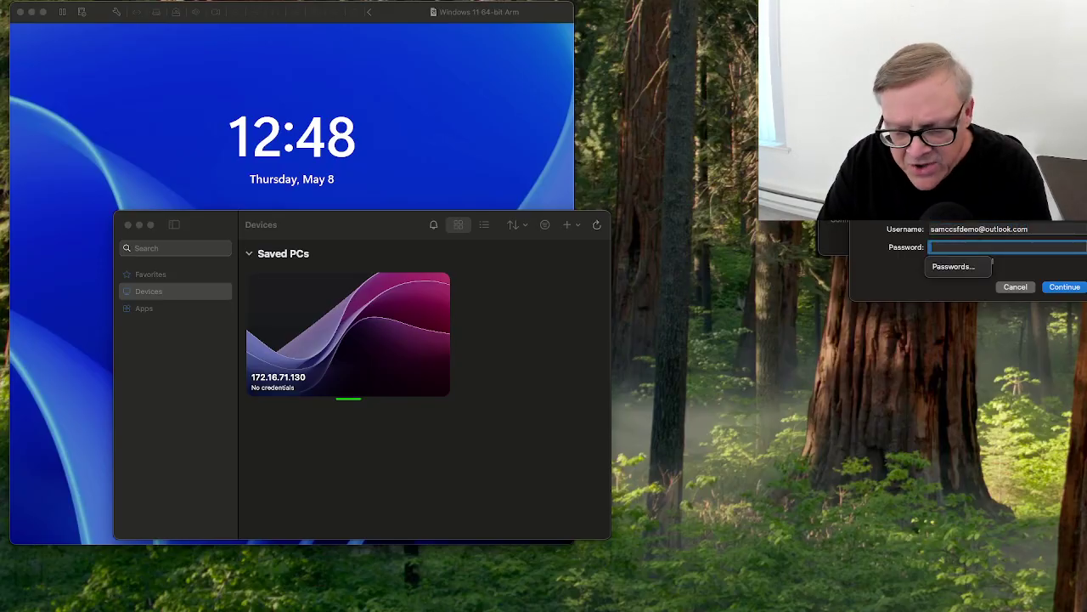
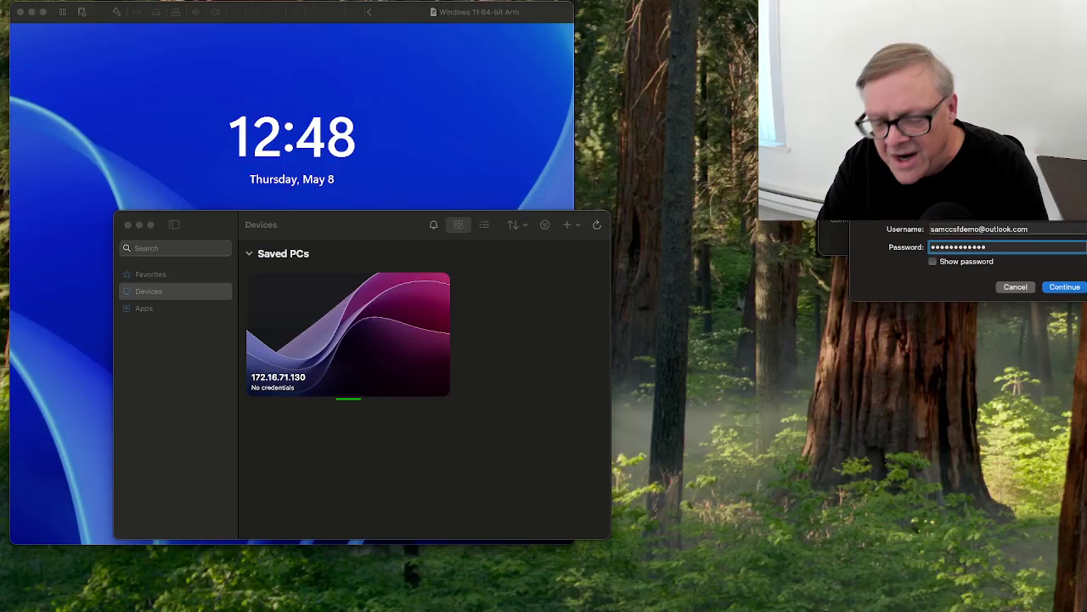
{"action": "left_click", "coordinate": [1065, 288]}
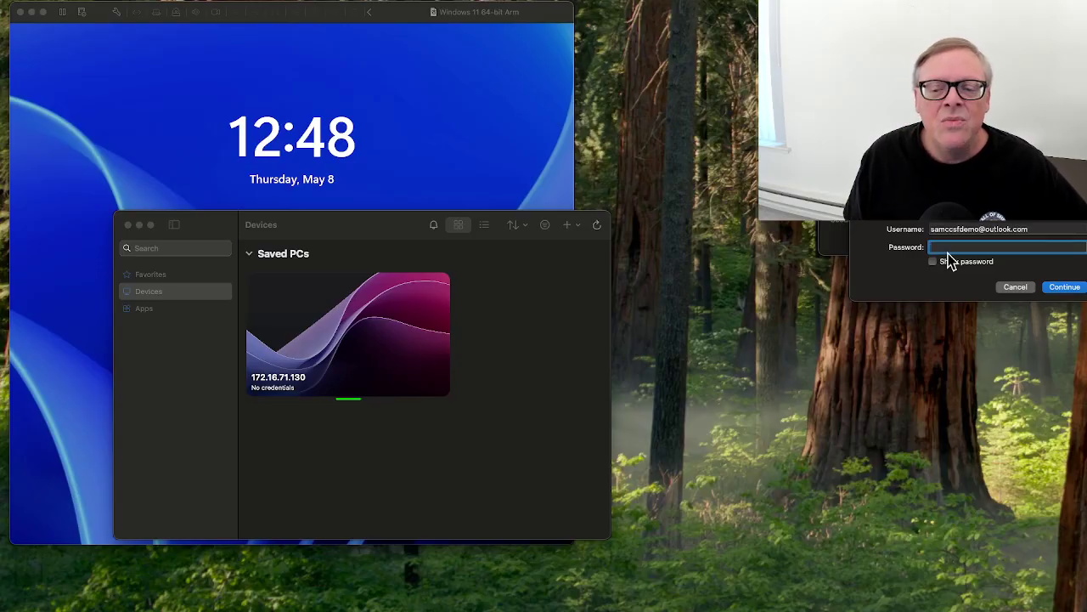
{"action": "type", "text": "•••"}
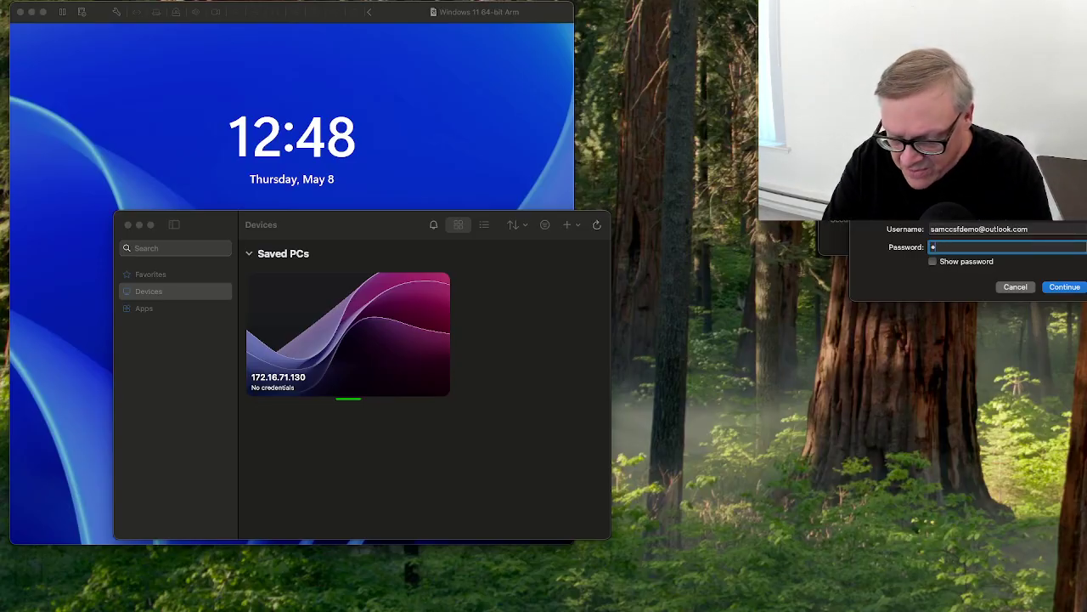
{"action": "type", "text": "•••••"}
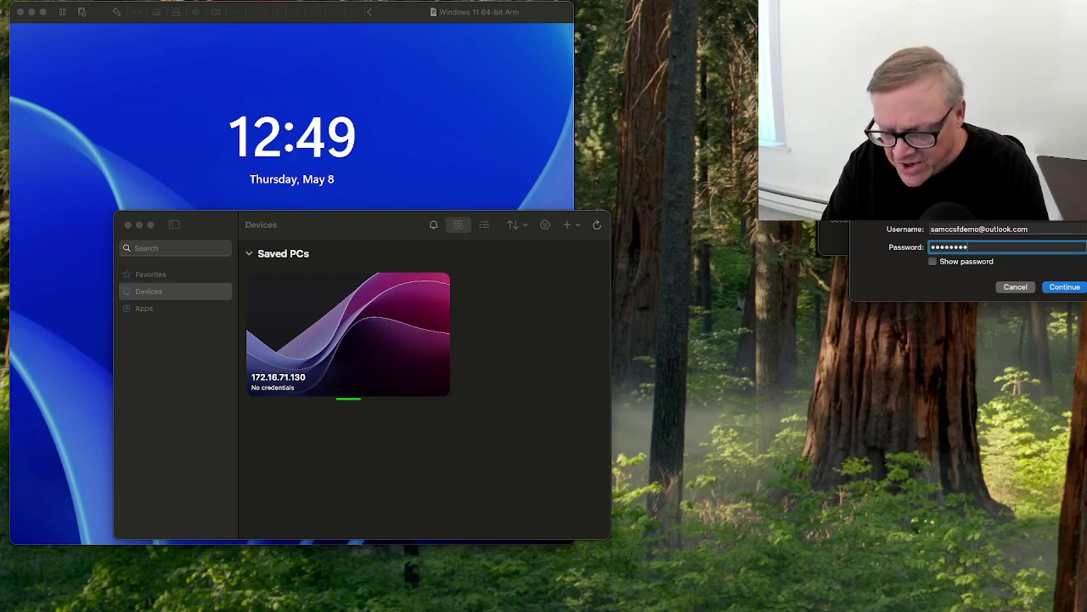
{"action": "type", "text": "••"}
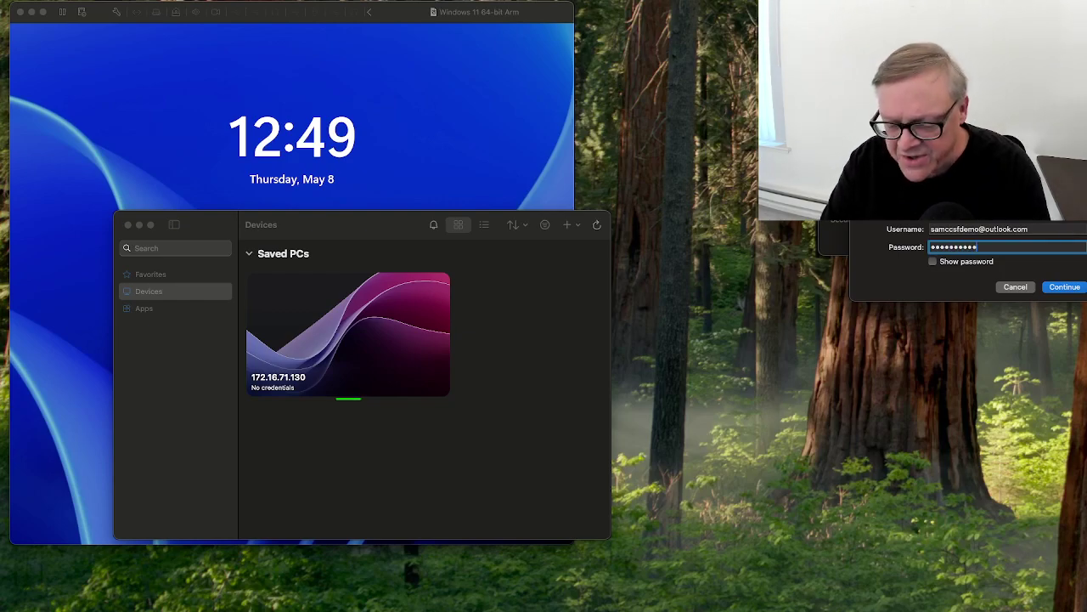
{"action": "type", "text": "••••••"}
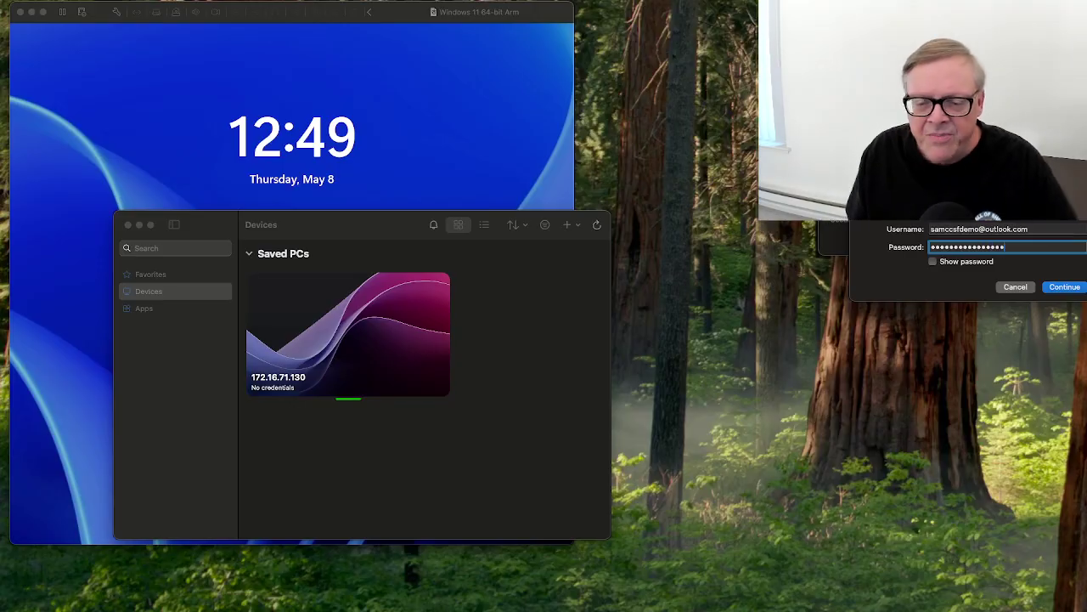
Connect to 172.16.71.130, exit full screen, and view the signed-in account in Windows Search.
{"action": "left_click", "coordinate": [1062, 288]}
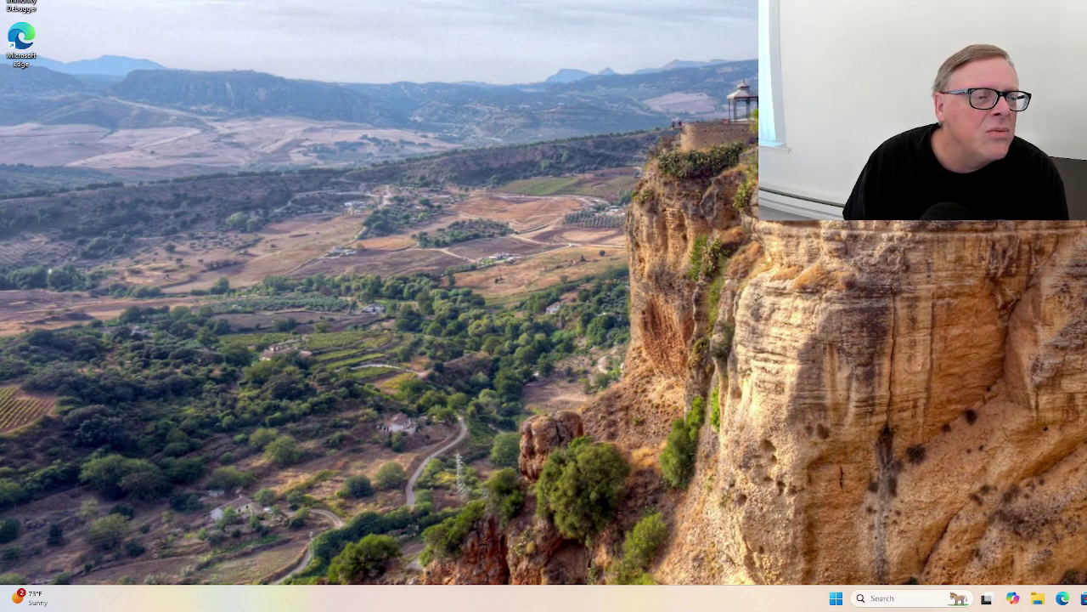
{"action": "key", "text": "ctrl+super+f"}
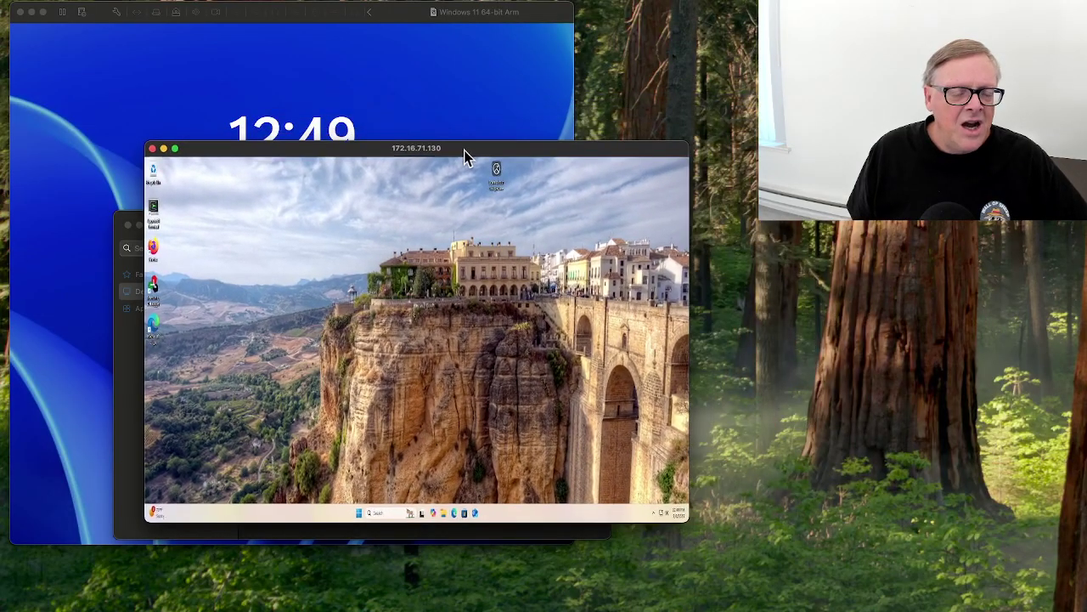
{"action": "left_click", "coordinate": [665, 174]}
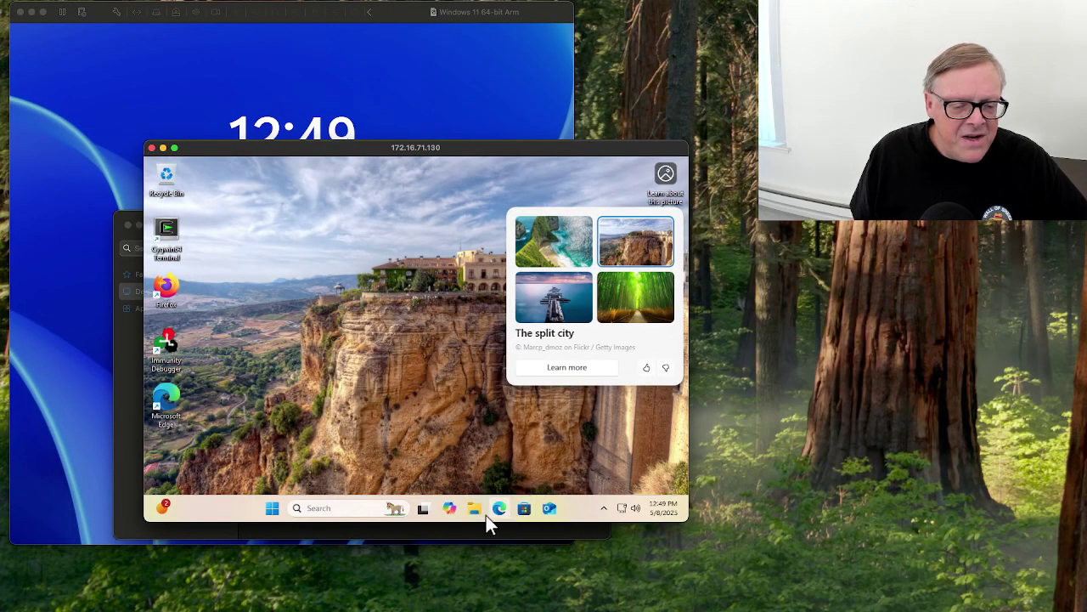
{"action": "left_click", "coordinate": [349, 510]}
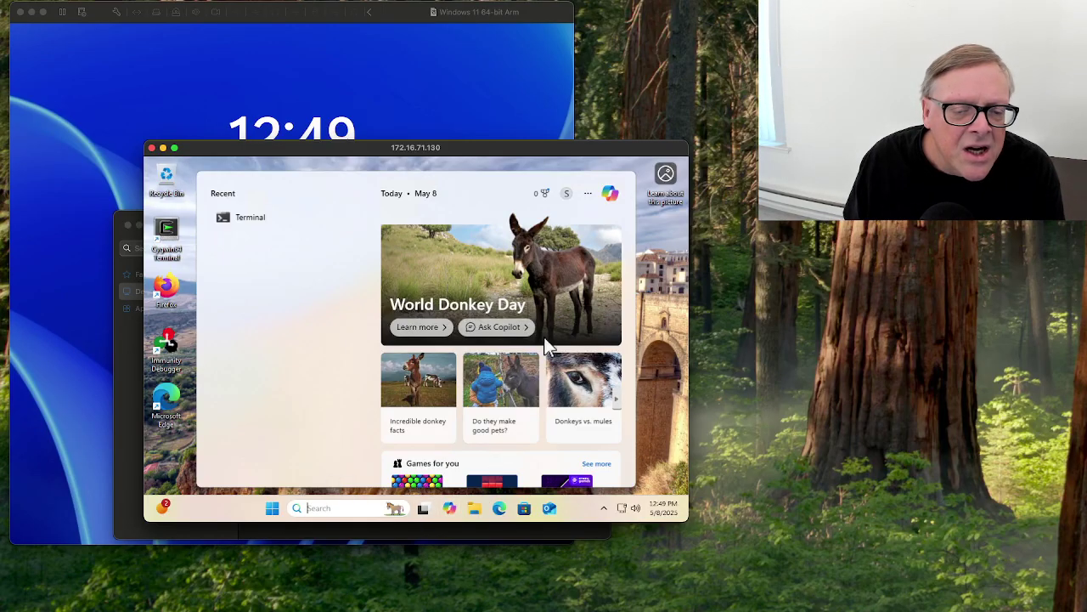
{"action": "left_click", "coordinate": [566, 193]}
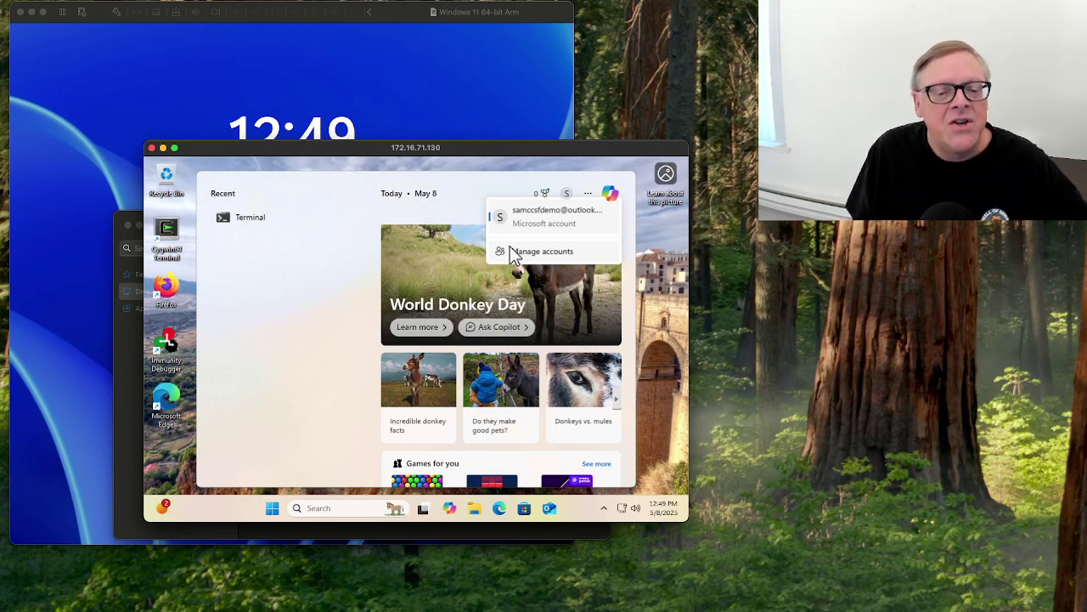
Sign out of the remote 172.16.71.130 session and bring the VM's PIN sign-in screen forward.
{"action": "left_click", "coordinate": [668, 338]}
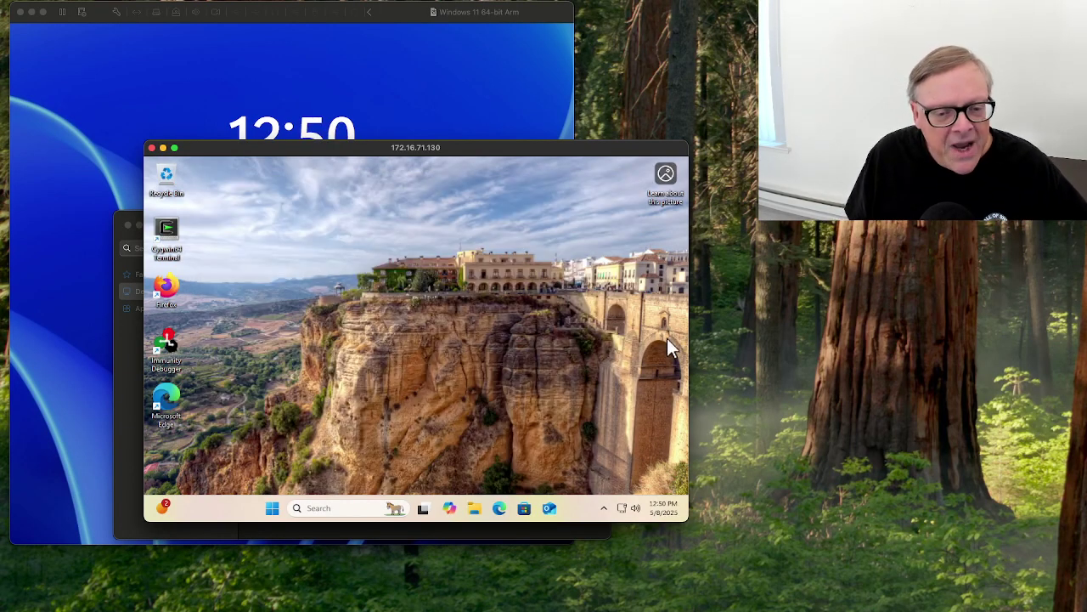
{"action": "right_click", "coordinate": [272, 508]}
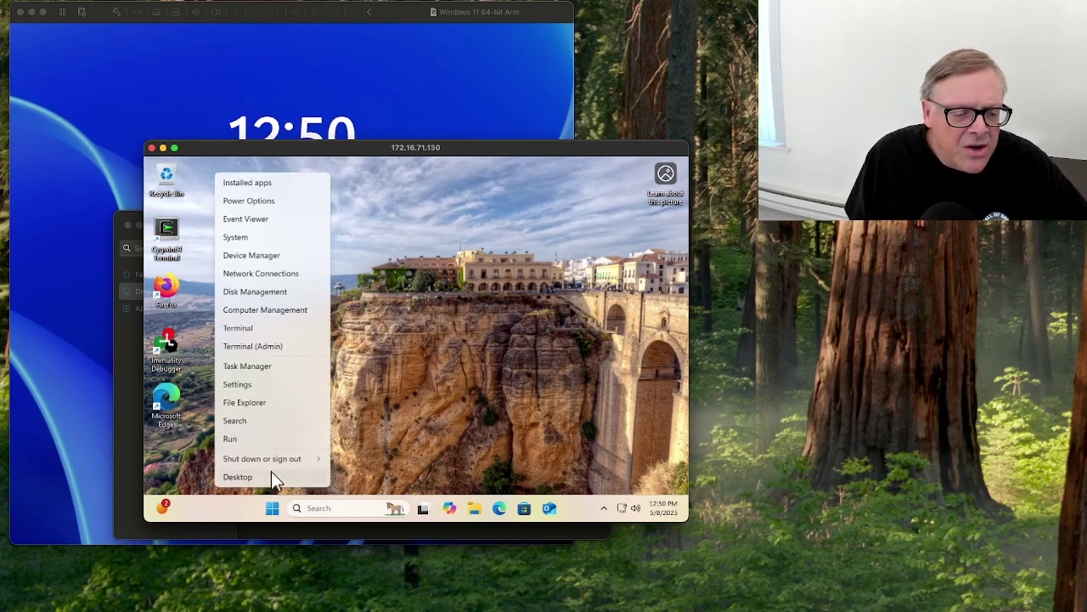
{"action": "mouse_move", "coordinate": [270, 459]}
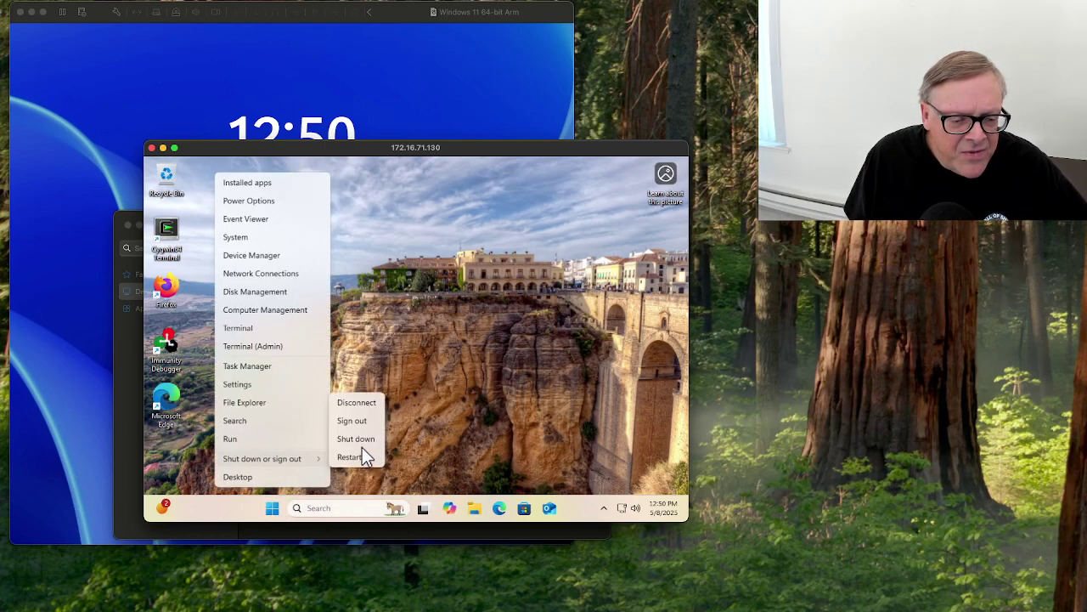
{"action": "left_click", "coordinate": [363, 422]}
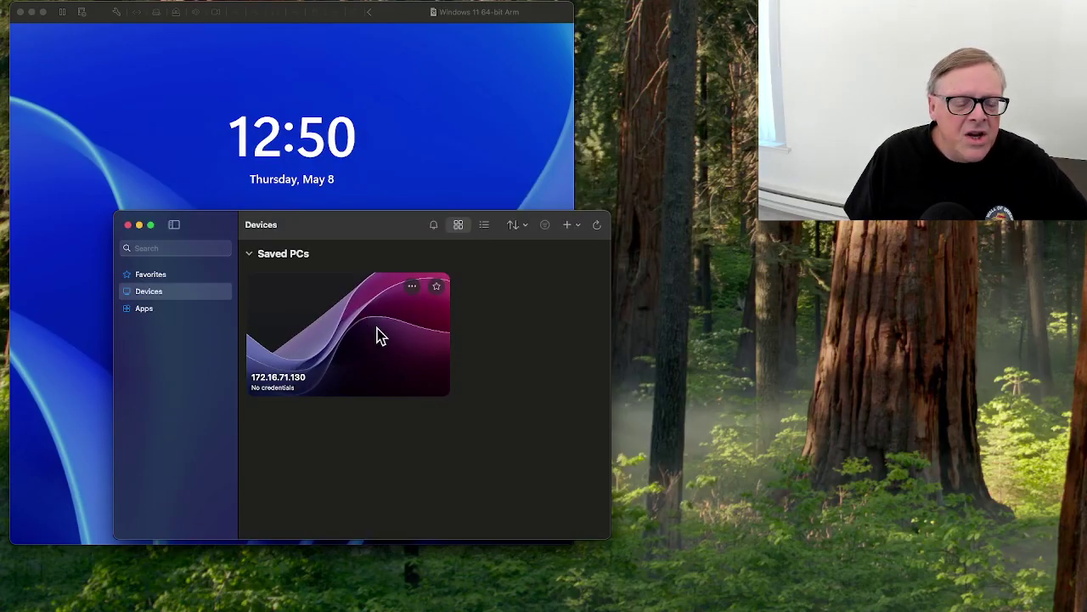
{"action": "left_click_drag", "start_coordinate": [393, 236], "coordinate": [1063, 259]}
{"action": "left_click", "coordinate": [425, 260]}
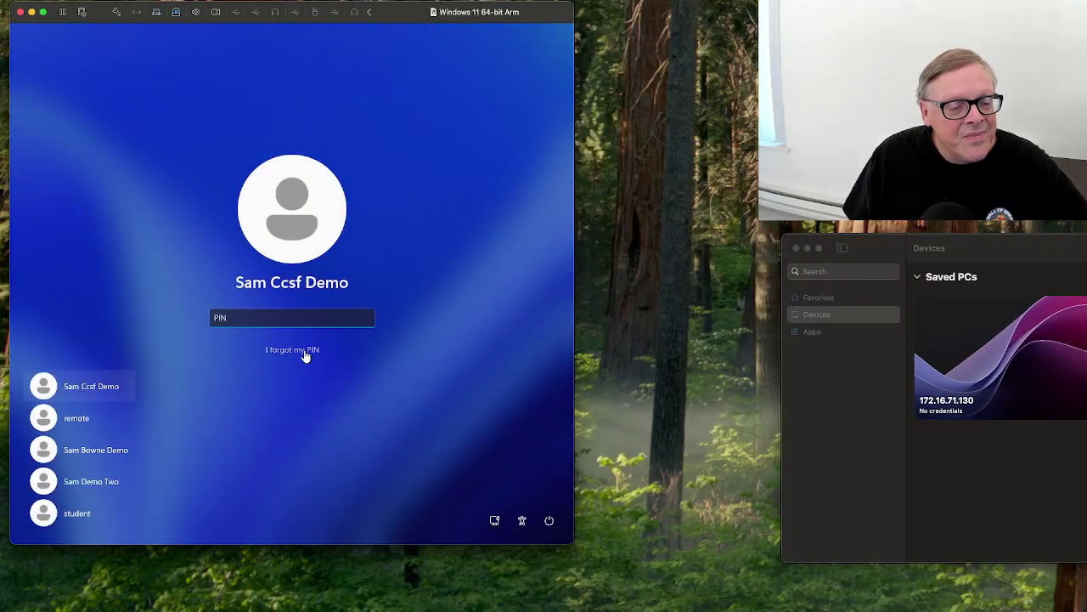
Select the demo user and choose 'I forgot my PIN' on the VM sign-in screen.
{"action": "left_click", "coordinate": [304, 351]}
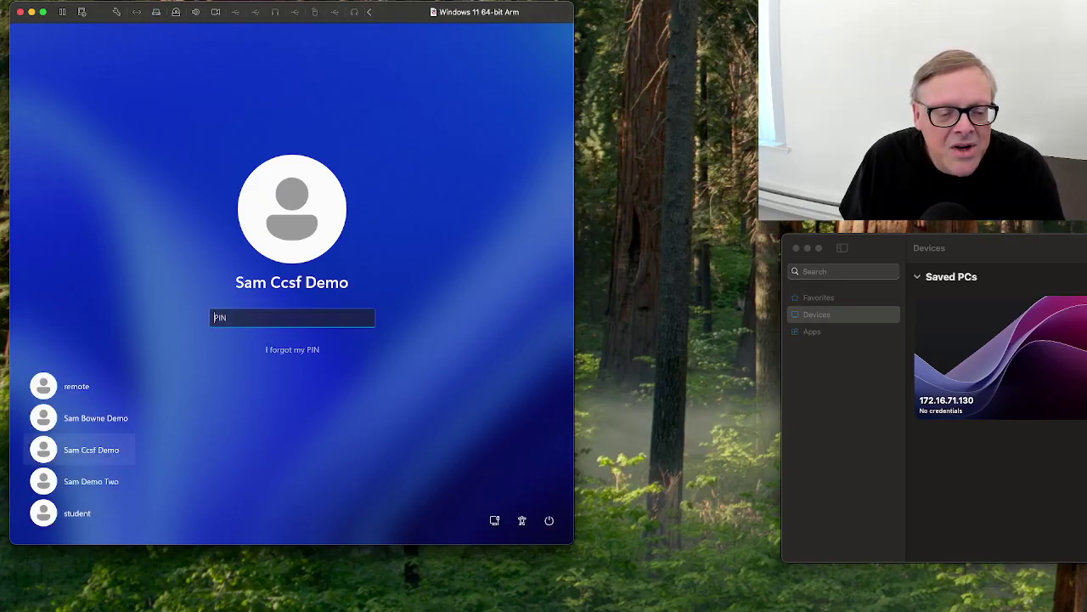
{"action": "left_click", "coordinate": [308, 356]}
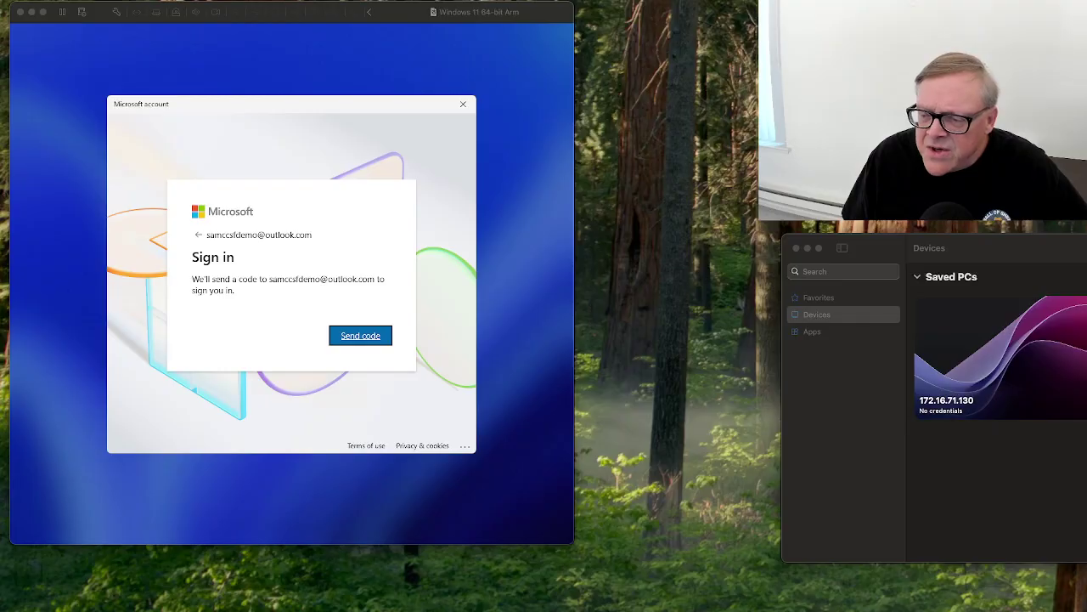
Hide the Outlook window and have a sign-in code e-mailed from the VM's account dialog.
{"action": "key", "text": "super+Tab"}
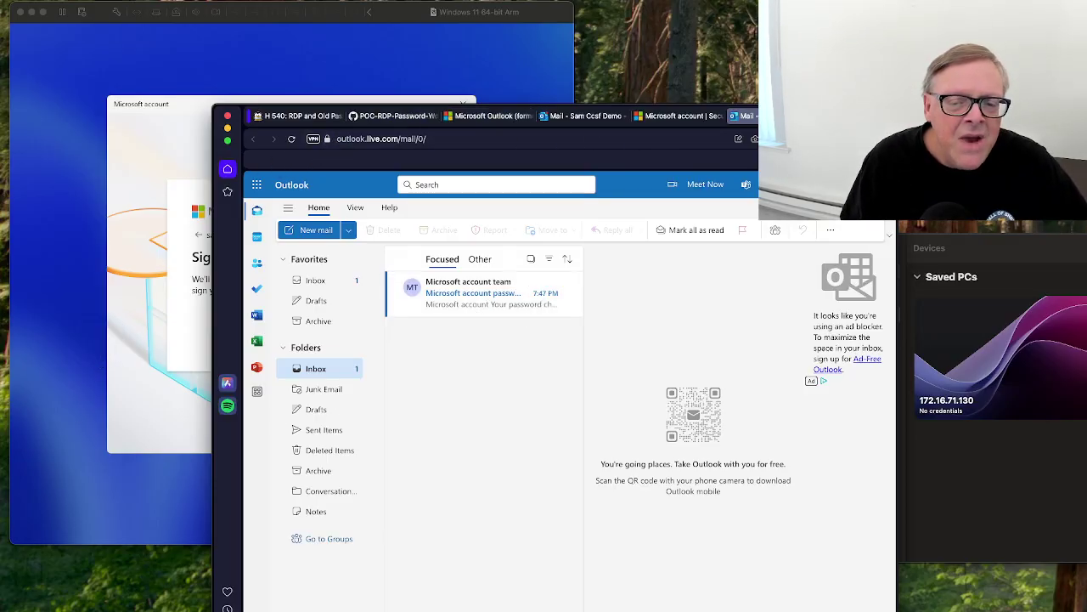
{"action": "left_click_drag", "start_coordinate": [594, 109], "coordinate": [951, 100]}
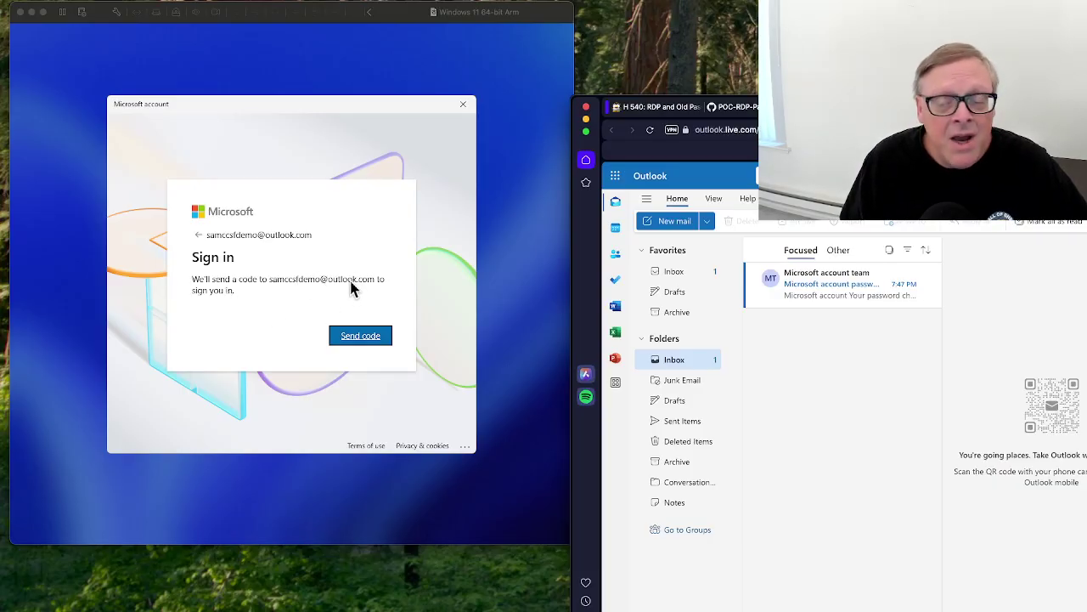
{"action": "left_click_drag", "start_coordinate": [594, 107], "coordinate": [1058, 107]}
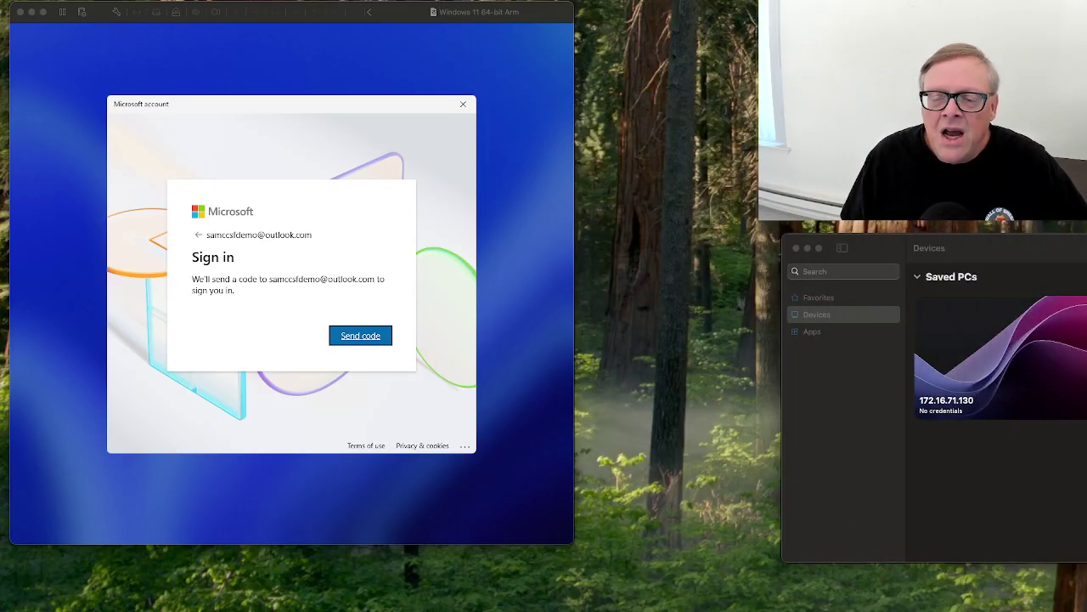
{"action": "left_click_drag", "start_coordinate": [1062, 61], "coordinate": [683, 63]}
{"action": "key", "text": "super+h"}
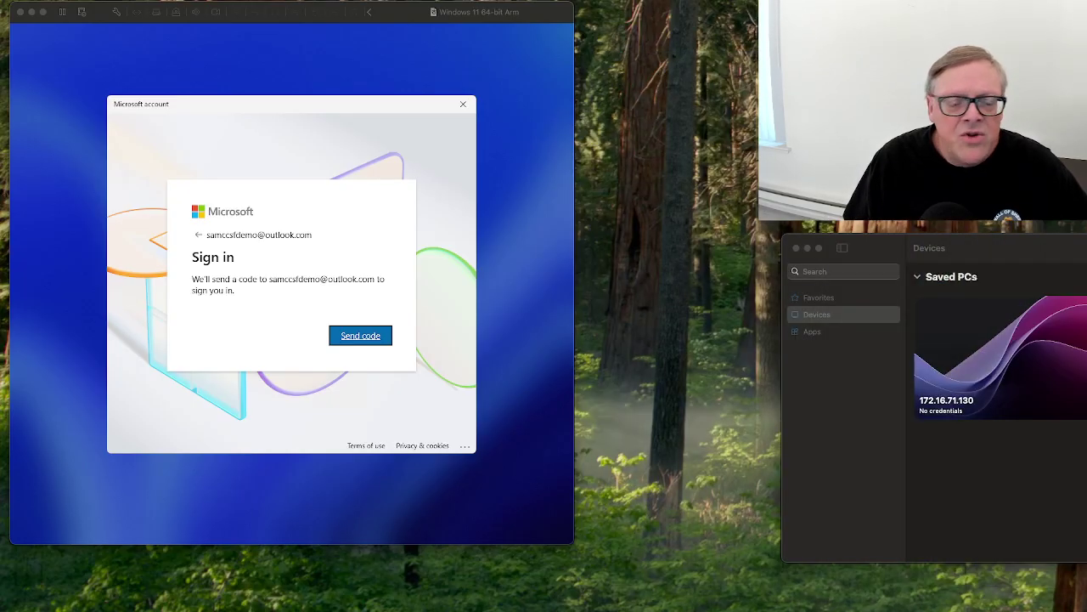
{"action": "left_click", "coordinate": [350, 339]}
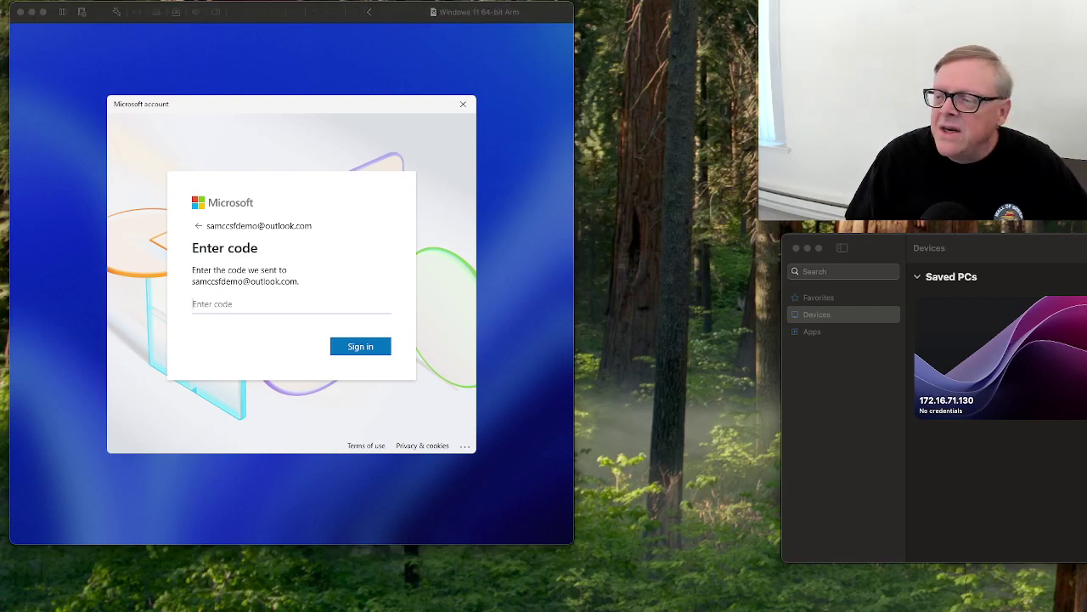
Check the Outlook inbox for the code, then return to the VM window.
{"action": "key", "text": "super+Tab"}
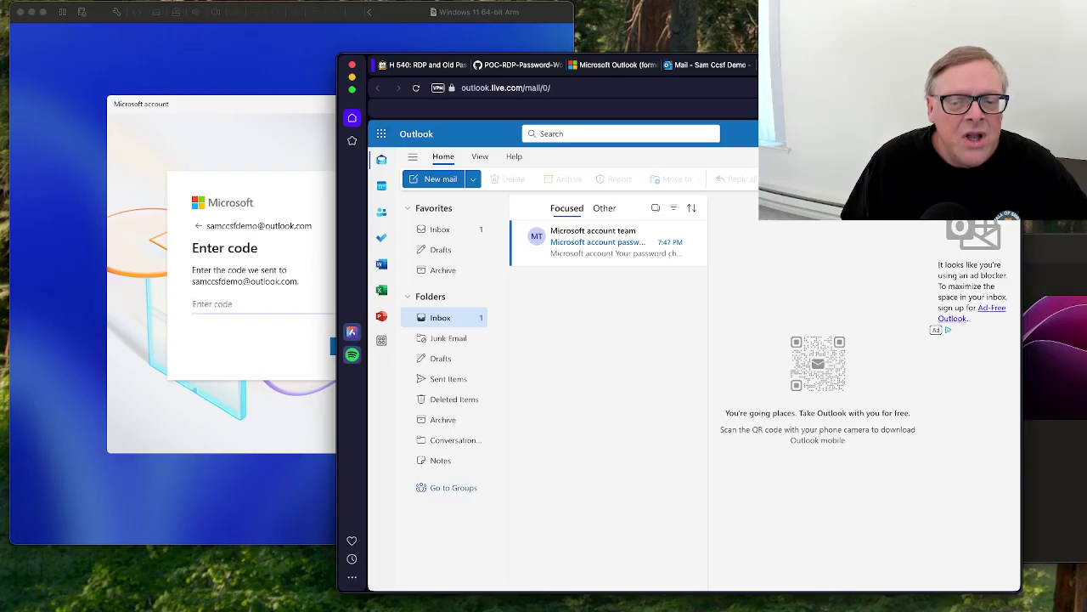
{"action": "left_click", "coordinate": [718, 333]}
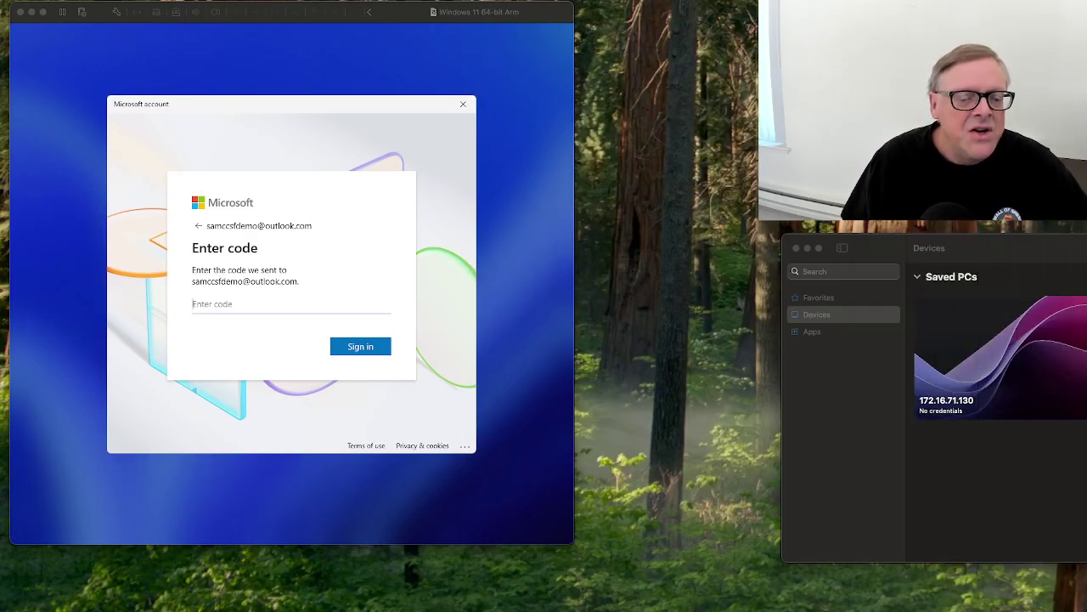
{"action": "left_click", "coordinate": [502, 412]}
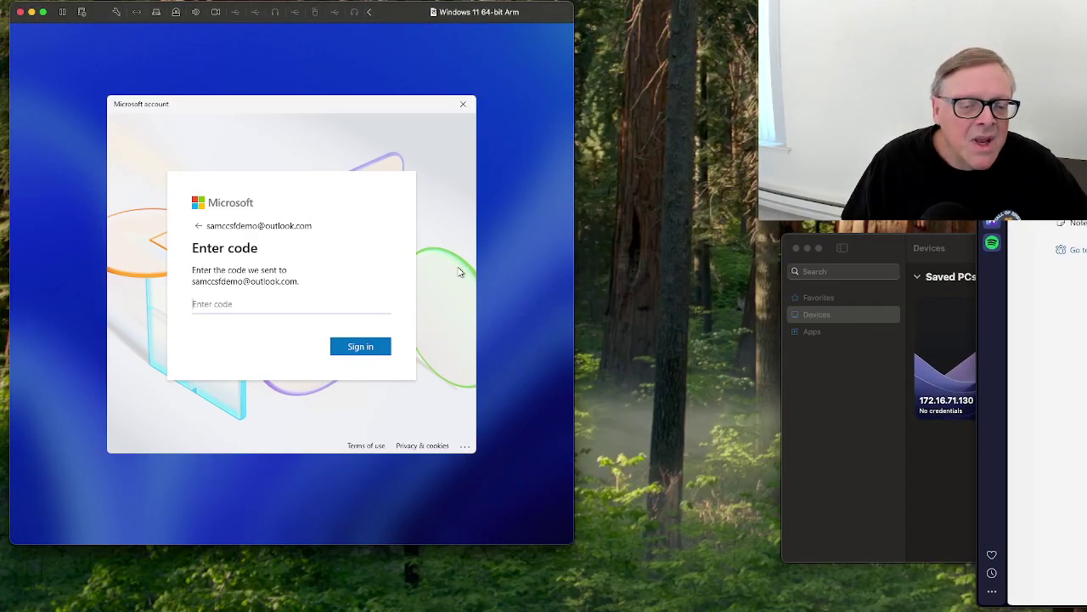
Cancel the Microsoft account code prompt, restart the Windows 11 VM, and dismiss its lock screen.
{"action": "left_click", "coordinate": [463, 103]}
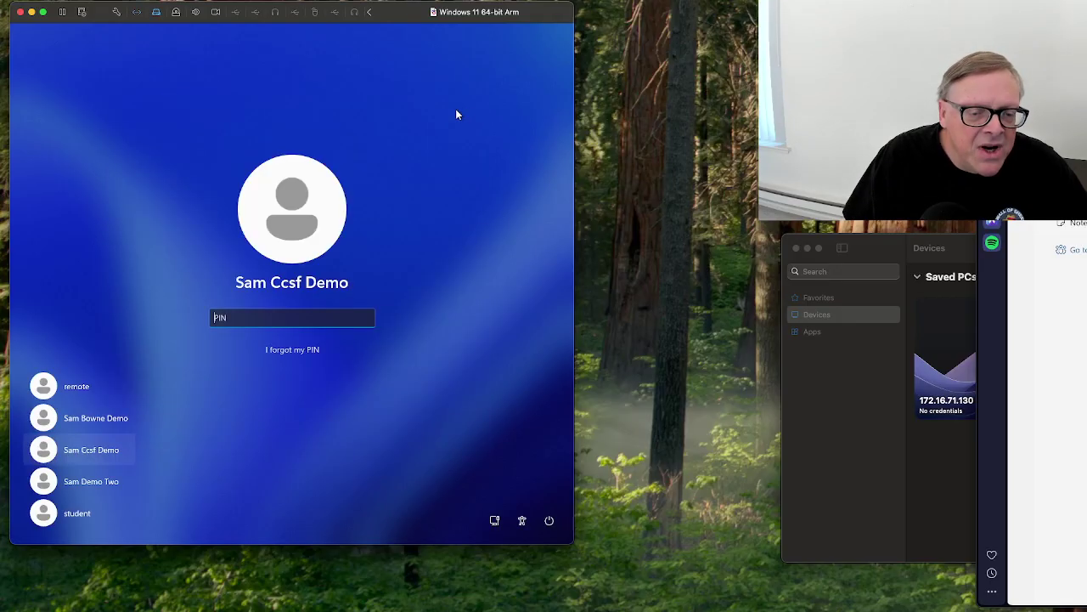
{"action": "left_click", "coordinate": [549, 520]}
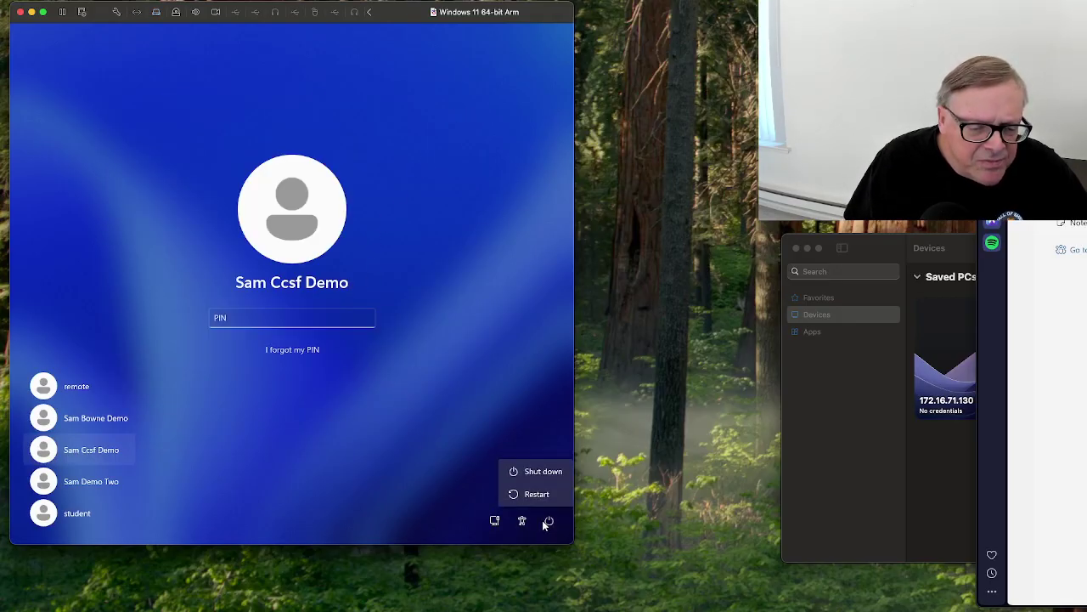
{"action": "left_click", "coordinate": [533, 496]}
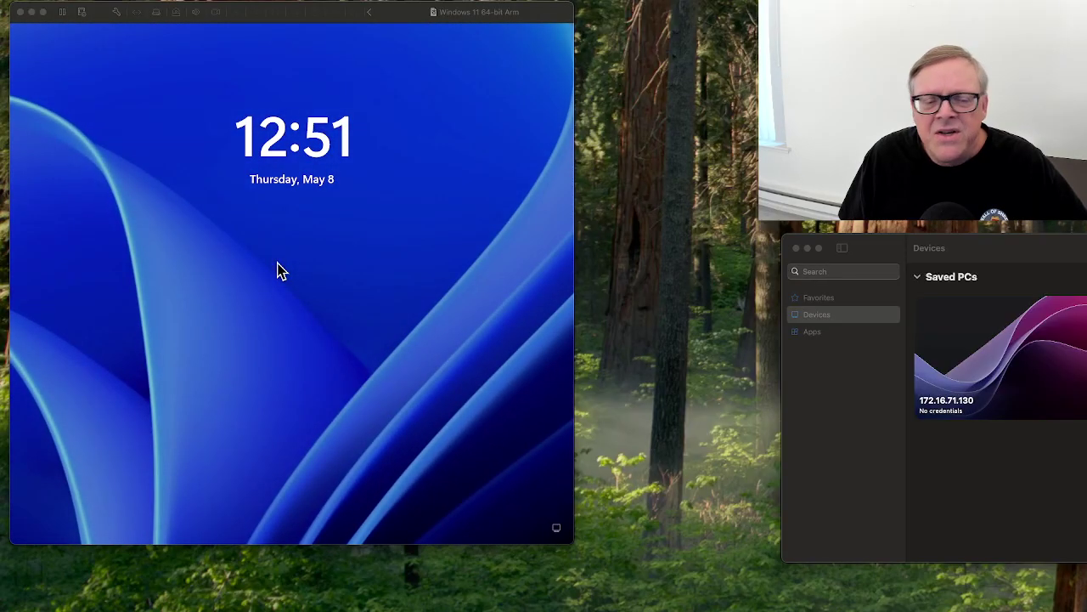
{"action": "left_click", "coordinate": [305, 334]}
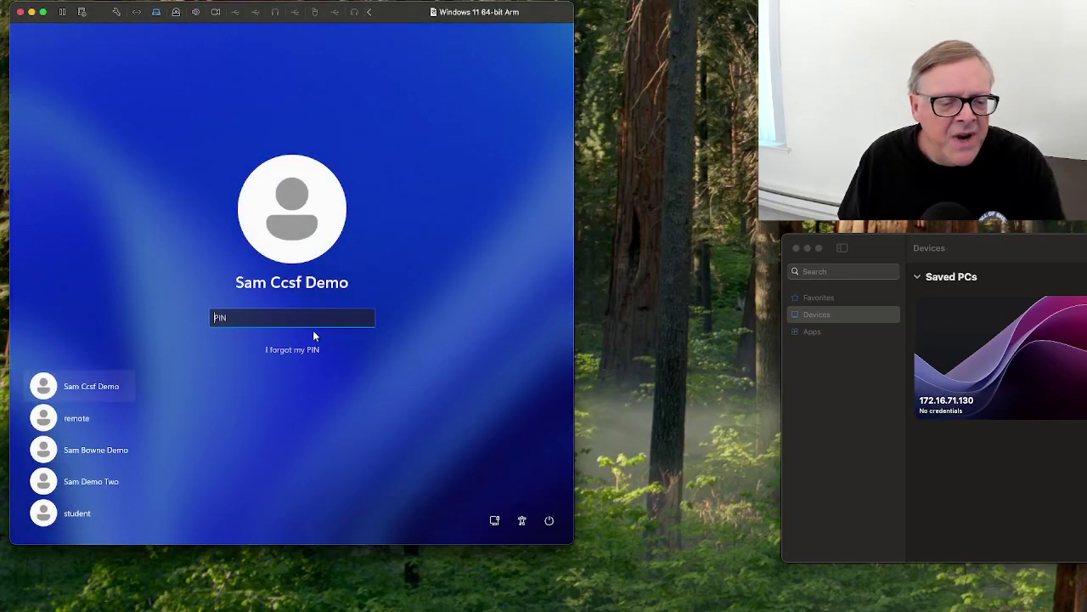
Choose 'I forgot my PIN', send a new sign-in code by e-mail, and check the Outlook inbox.
{"action": "left_click", "coordinate": [313, 351]}
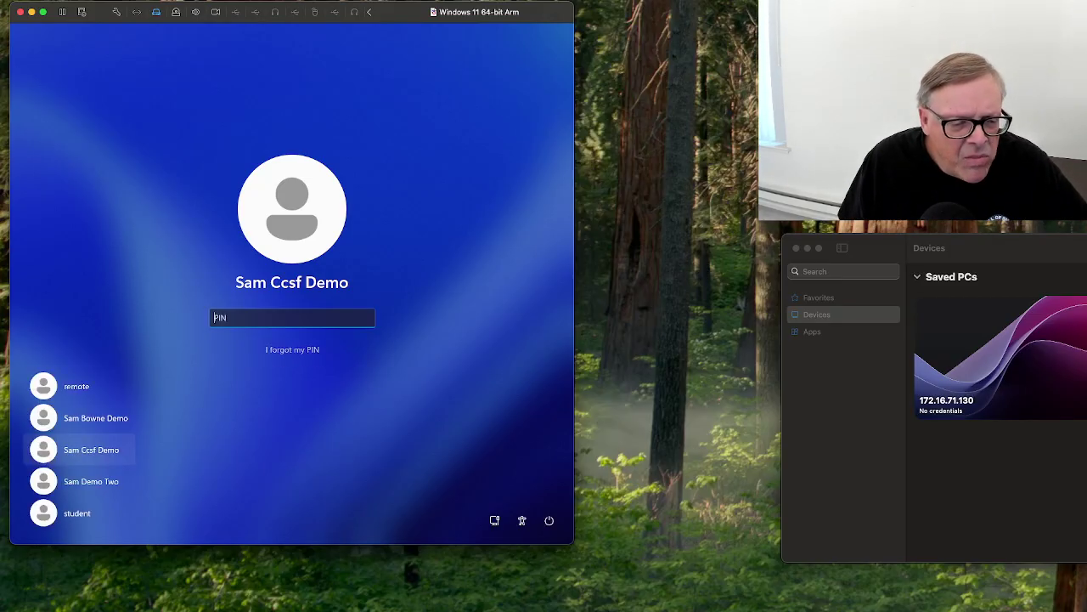
{"action": "left_click", "coordinate": [297, 350]}
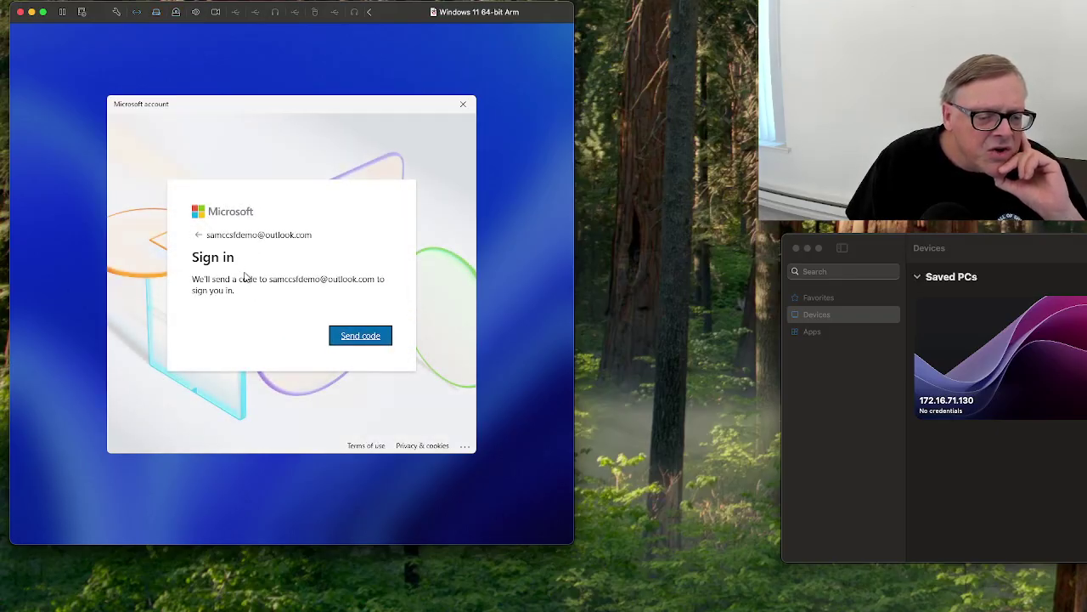
{"action": "left_click", "coordinate": [359, 338]}
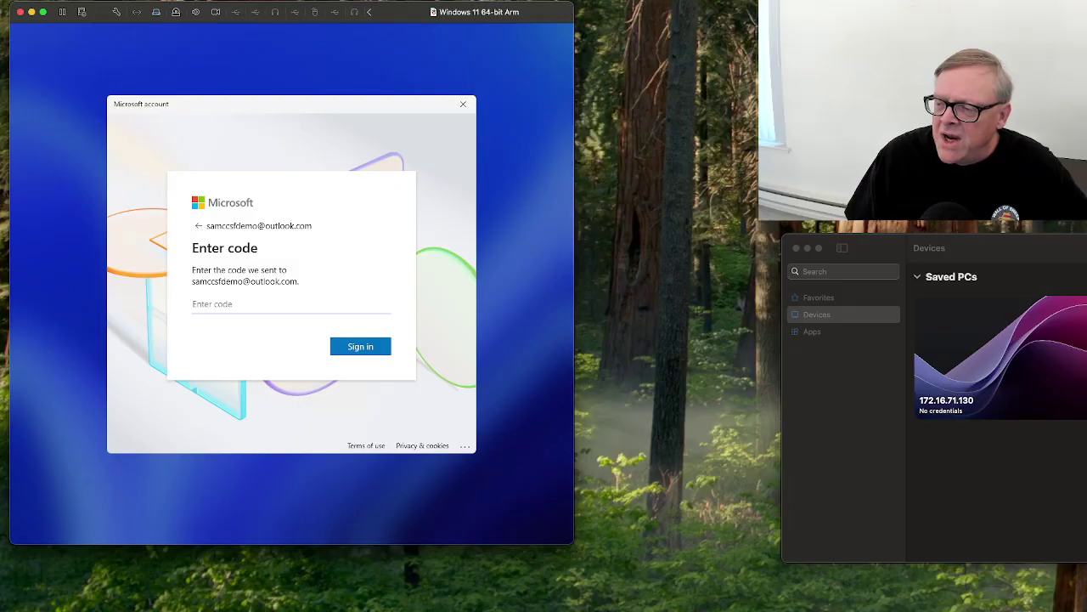
{"action": "left_click", "coordinate": [1075, 194]}
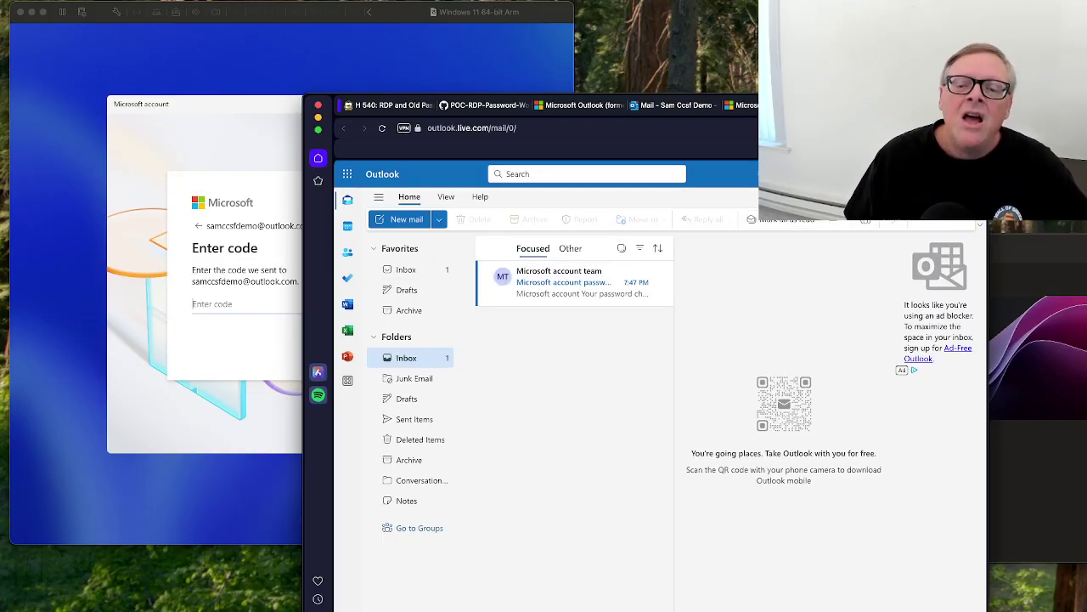
{"action": "key", "text": "super+h"}
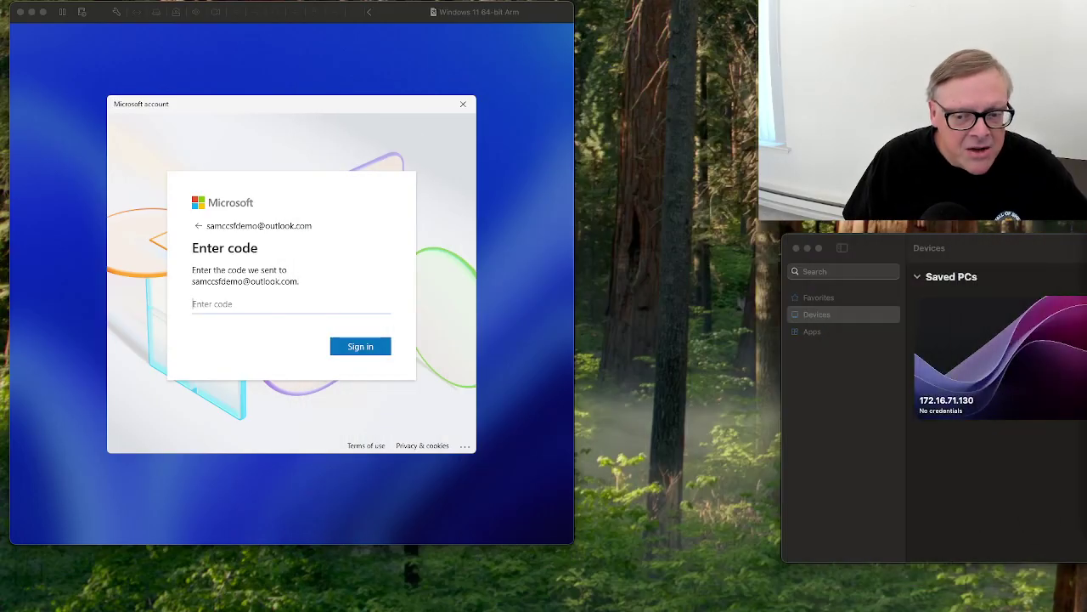